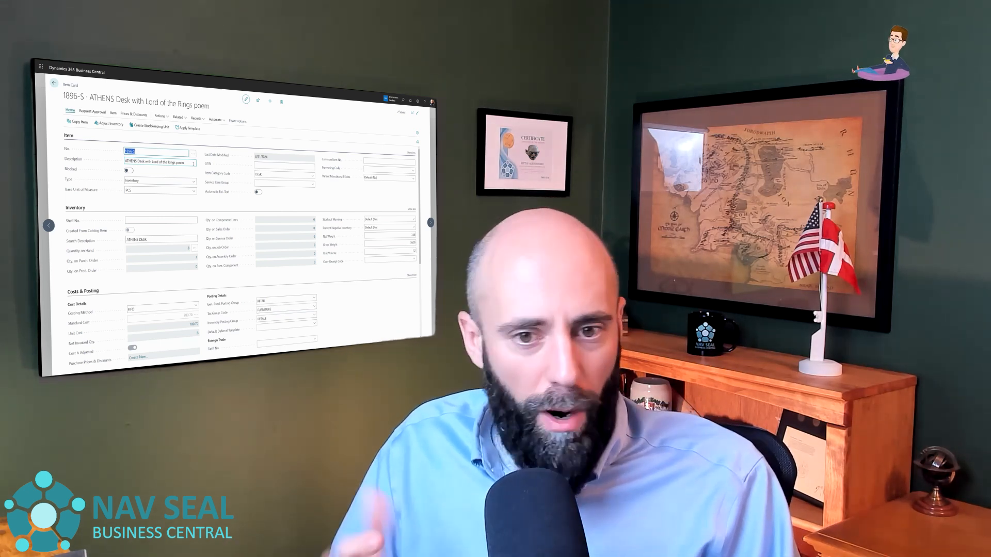
# - Try appending " - Three Rings for the Elven-kings under the sky, Seven for t" to the item description, then delete it again
pyautogui.click(190, 163)
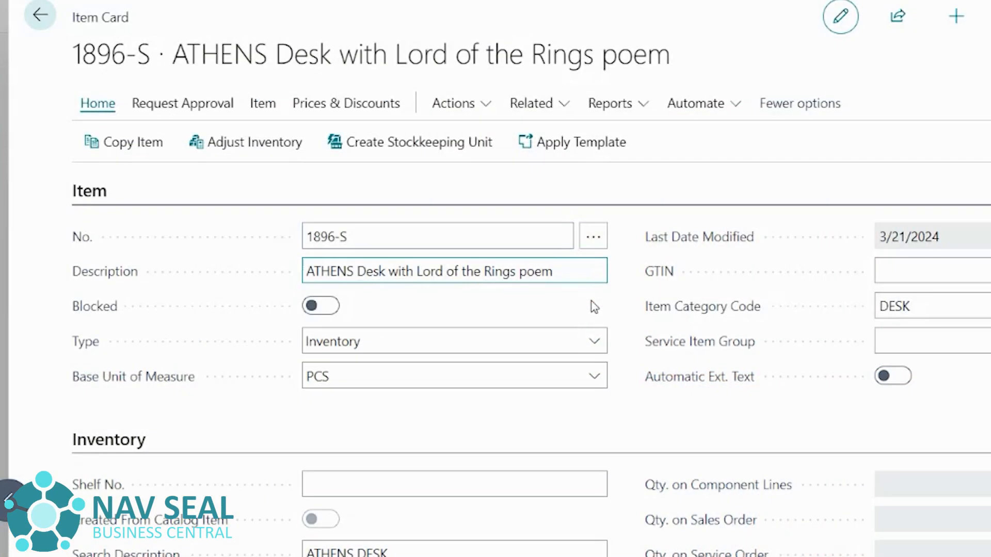
pyautogui.write('- Three ')
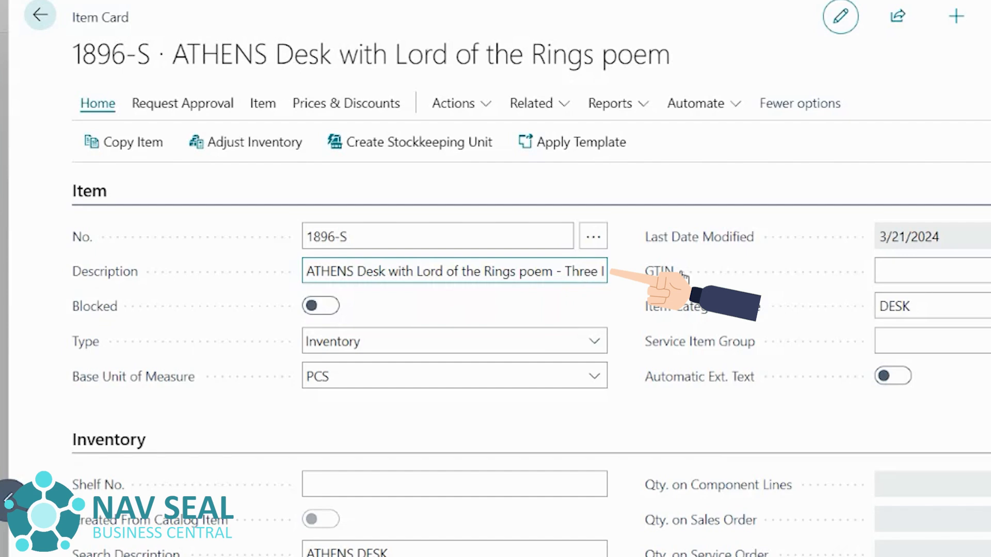
pyautogui.write('Rings for the Elven-kings under the sky, Seven')
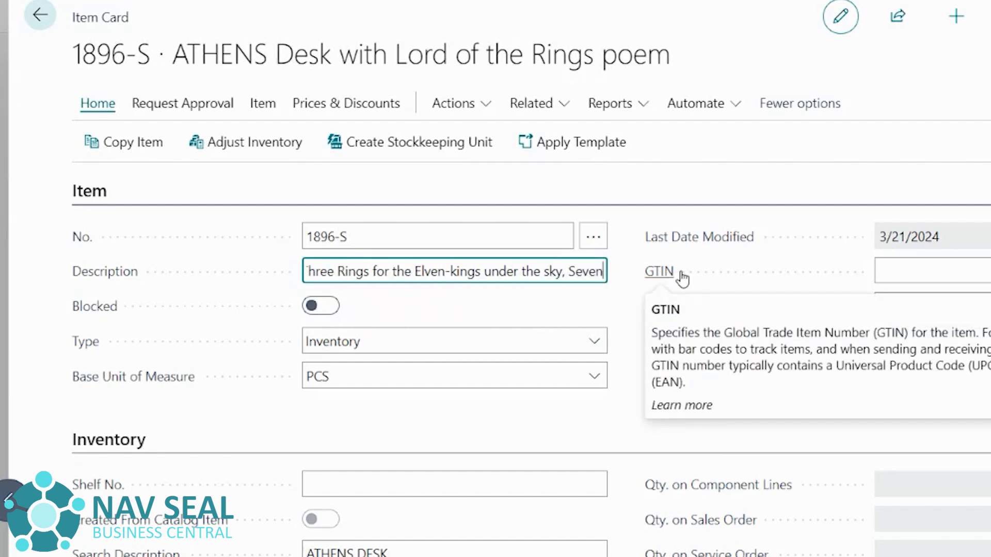
pyautogui.write(' for t')
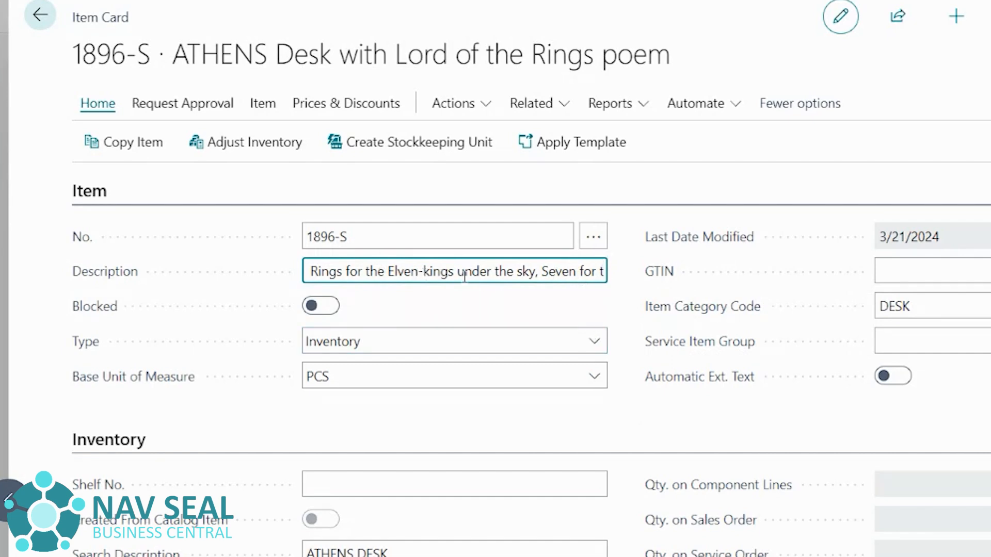
pyautogui.moveTo(447, 272); pyautogui.dragTo(612, 273)
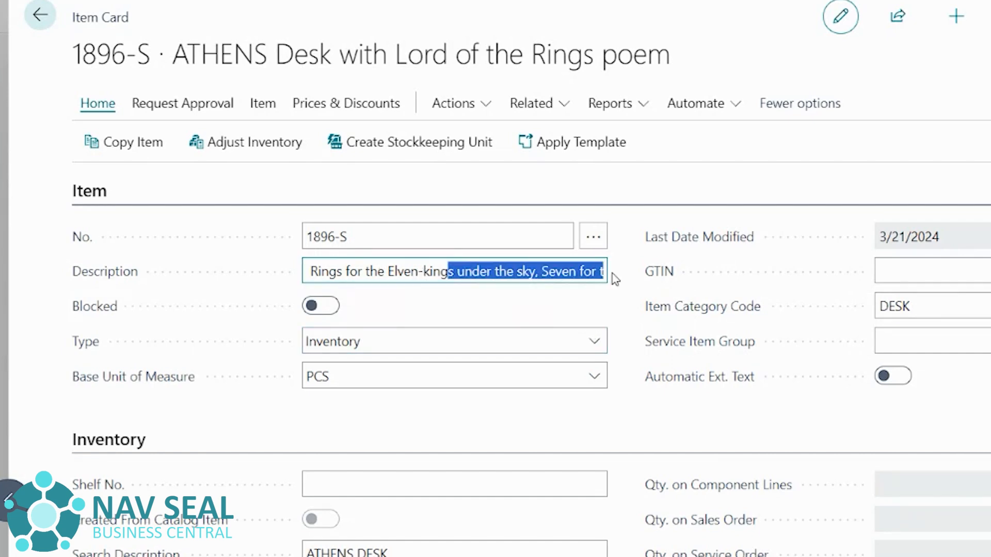
pyautogui.press('BackSpace')
pyautogui.press('BackSpace')
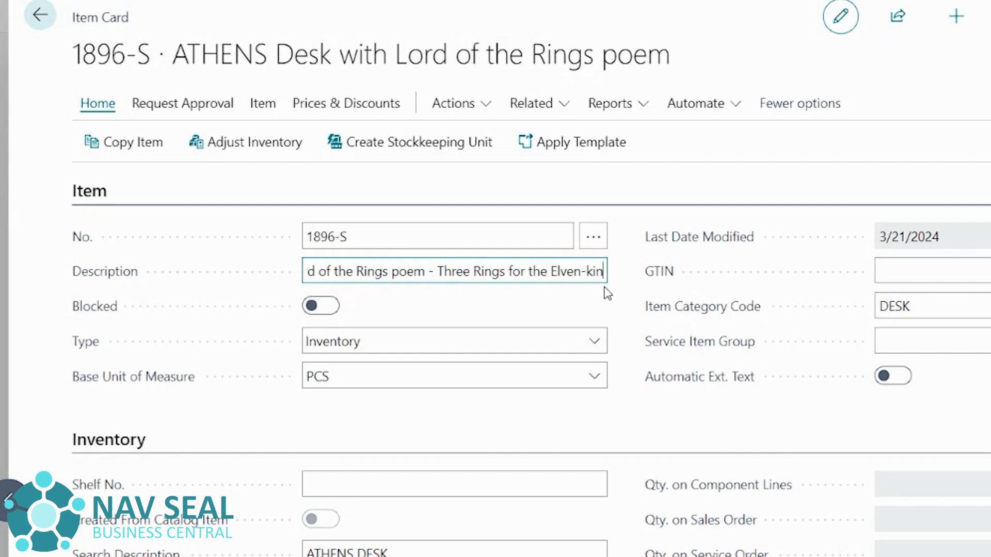
pyautogui.press('BackSpace')
pyautogui.press('BackSpace')
pyautogui.press('BackSpace')
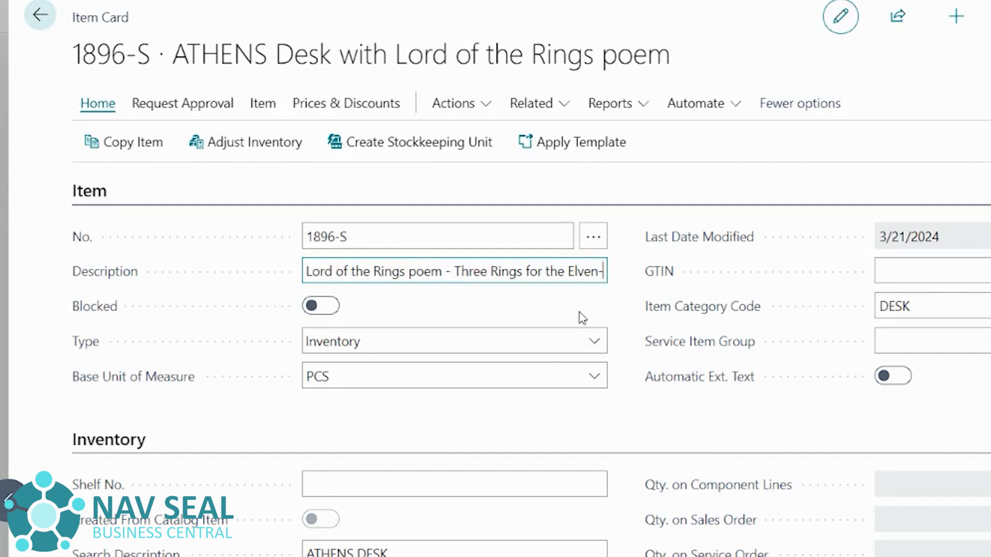
pyautogui.press('BackSpace')
pyautogui.press('BackSpace')
pyautogui.press('BackSpace')
pyautogui.press('BackSpace')
pyautogui.press('BackSpace')
pyautogui.press('BackSpace')
pyautogui.press('BackSpace')
pyautogui.press('BackSpace')
pyautogui.press('BackSpace')
pyautogui.press('BackSpace')
pyautogui.press('BackSpace')
pyautogui.press('BackSpace')
pyautogui.press('BackSpace')
pyautogui.press('BackSpace')
pyautogui.press('BackSpace')
pyautogui.press('BackSpace')
pyautogui.press('BackSpace')
pyautogui.press('BackSpace')
pyautogui.press('BackSpace')
pyautogui.press('BackSpace')
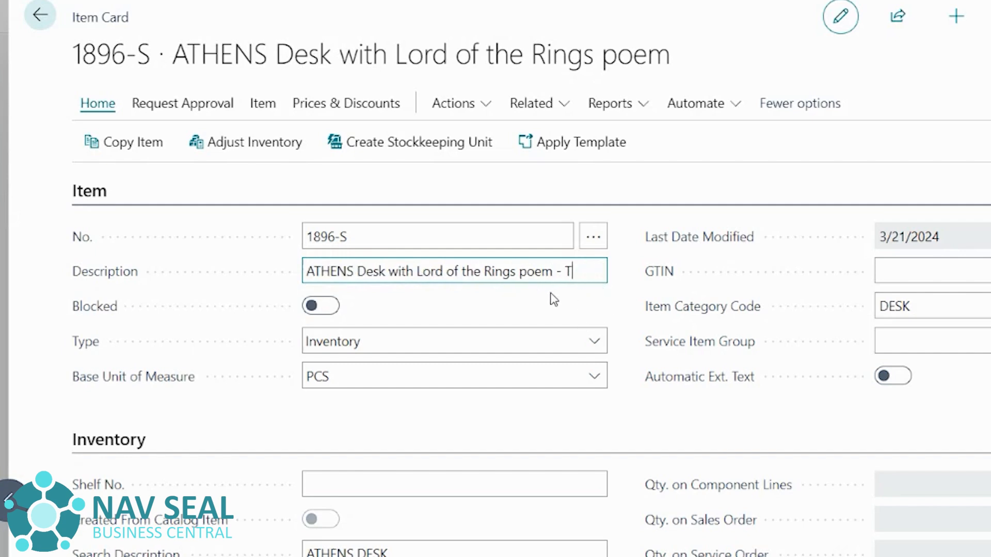
pyautogui.press('BackSpace')
pyautogui.click(553, 305)
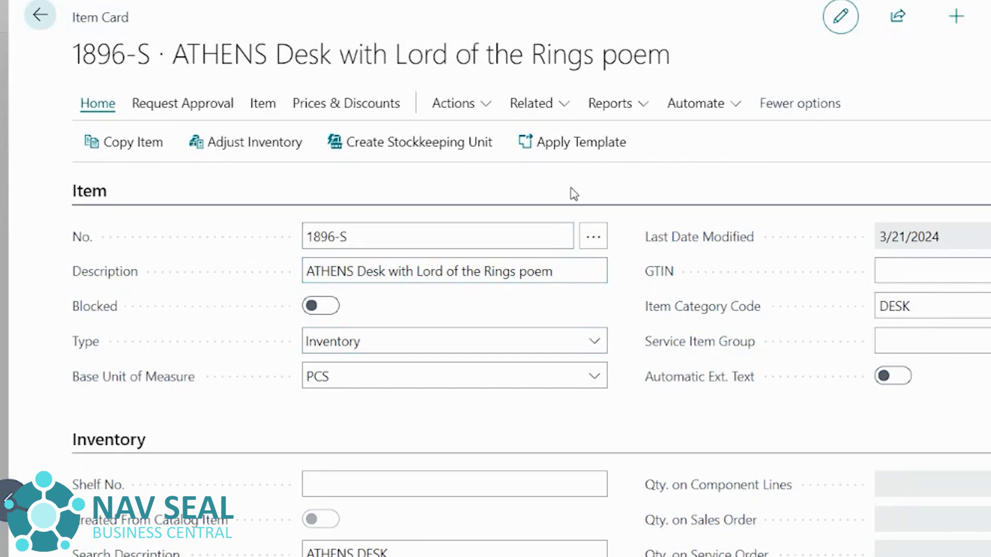
# - Open the Extended Text of the item
pyautogui.click(550, 109)
pyautogui.moveTo(562, 178)
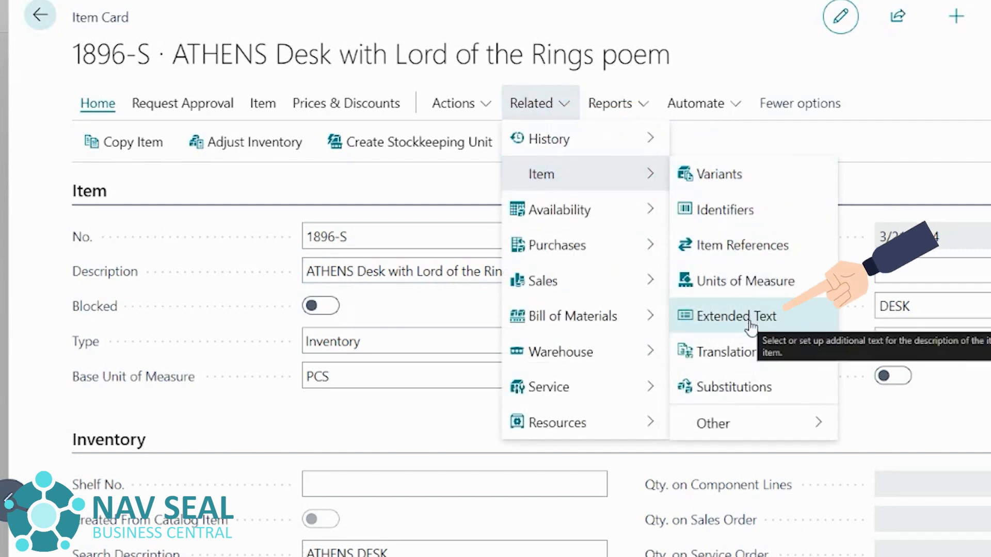
pyautogui.click(751, 325)
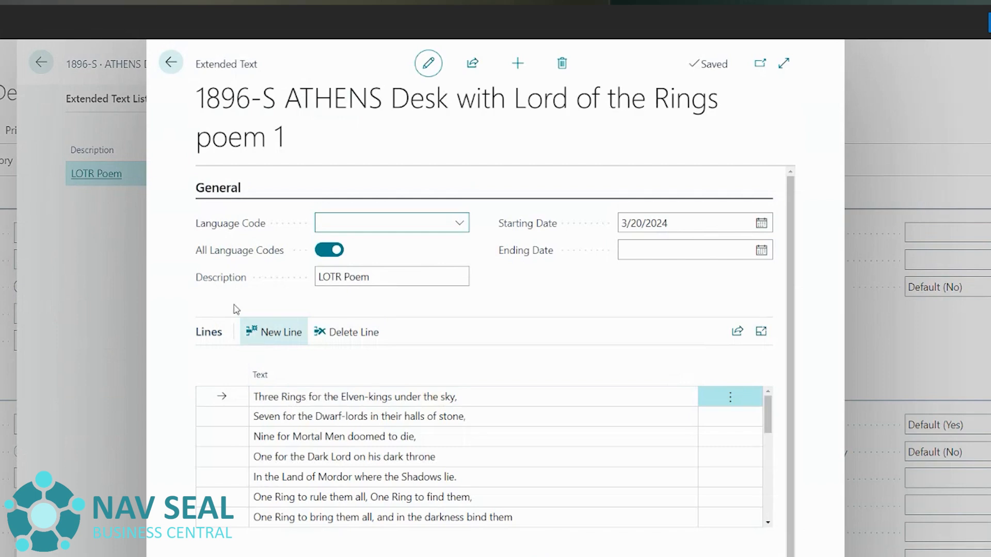
# - Inspect the extended text's Language Code options and Ending Date field
pyautogui.click(458, 225)
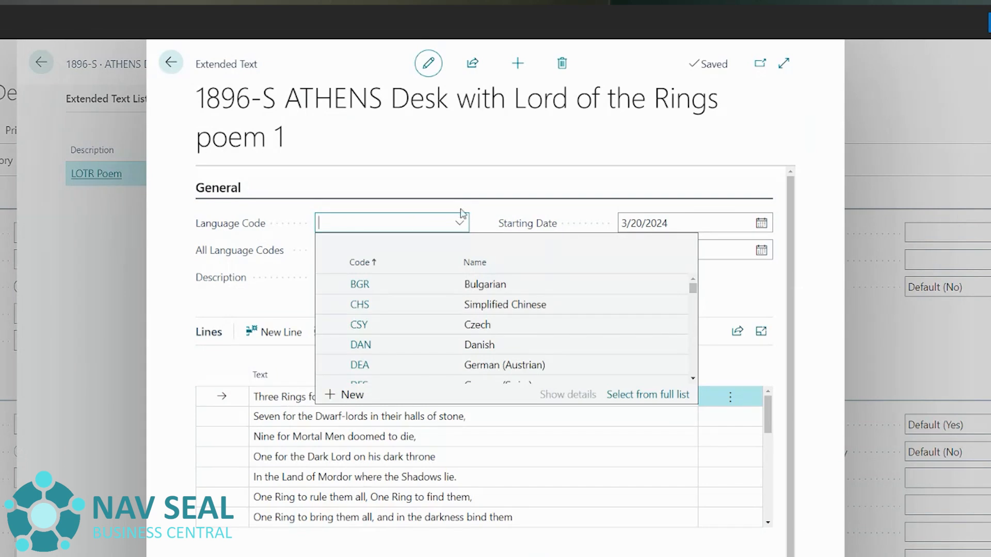
pyautogui.click(439, 196)
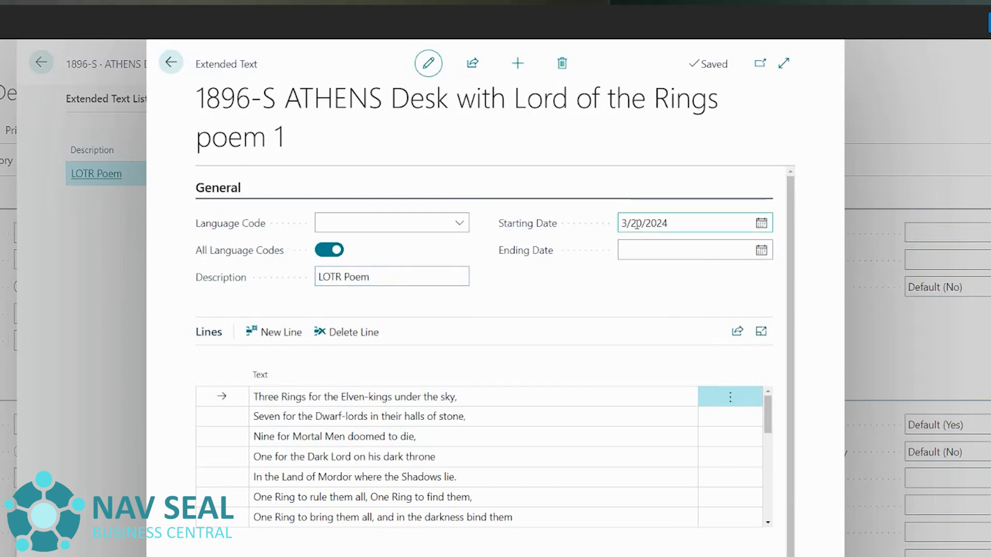
pyautogui.click(658, 244)
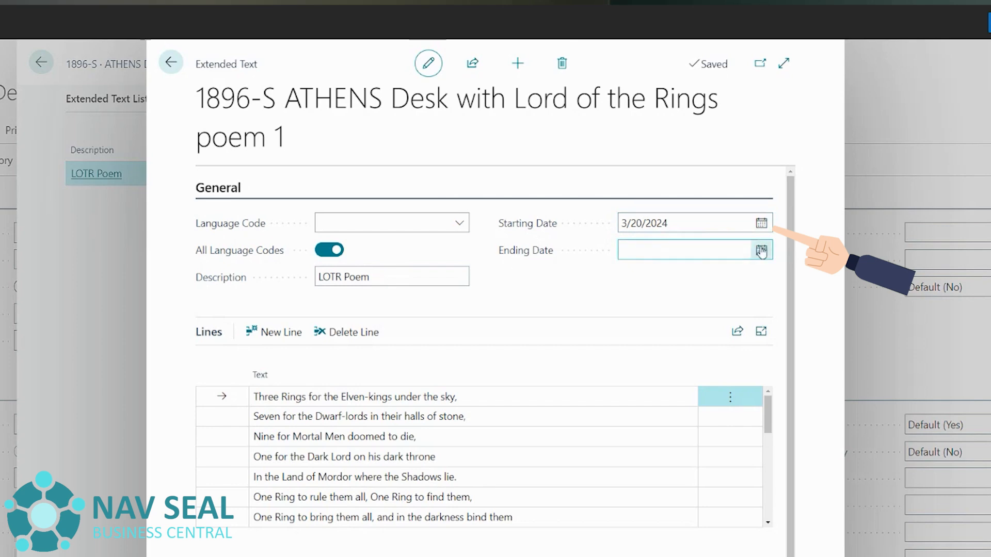
pyautogui.click(527, 204)
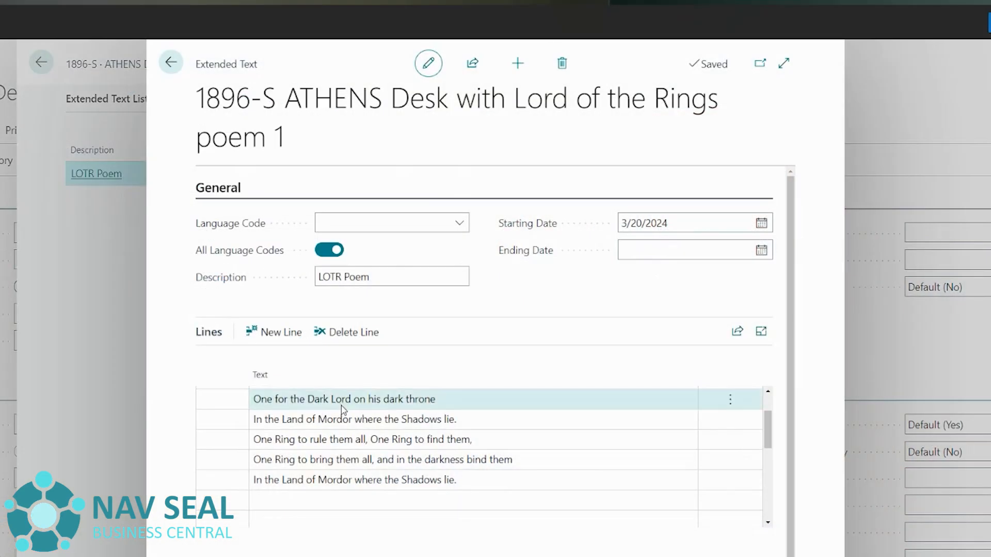
# - Review the extended text lines of the poem and the Sales and Purchases document toggles
pyautogui.scroll(1, 494, 449)
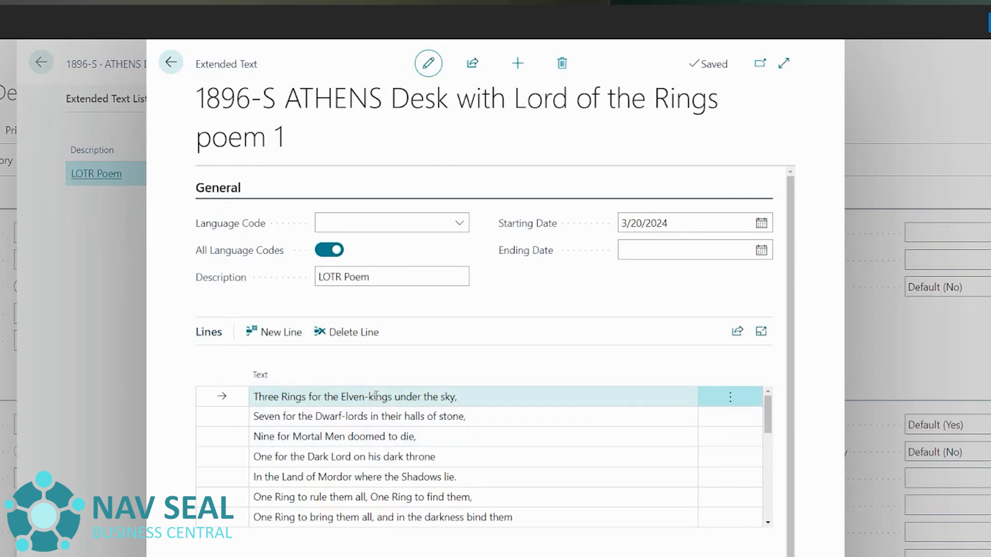
pyautogui.scroll(-5, 472, 436)
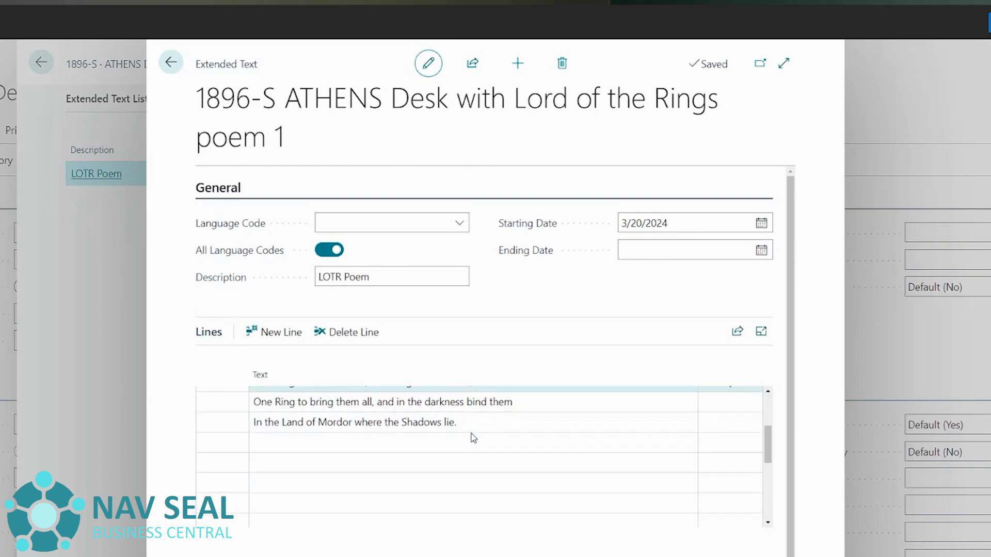
pyautogui.scroll(5, 475, 443)
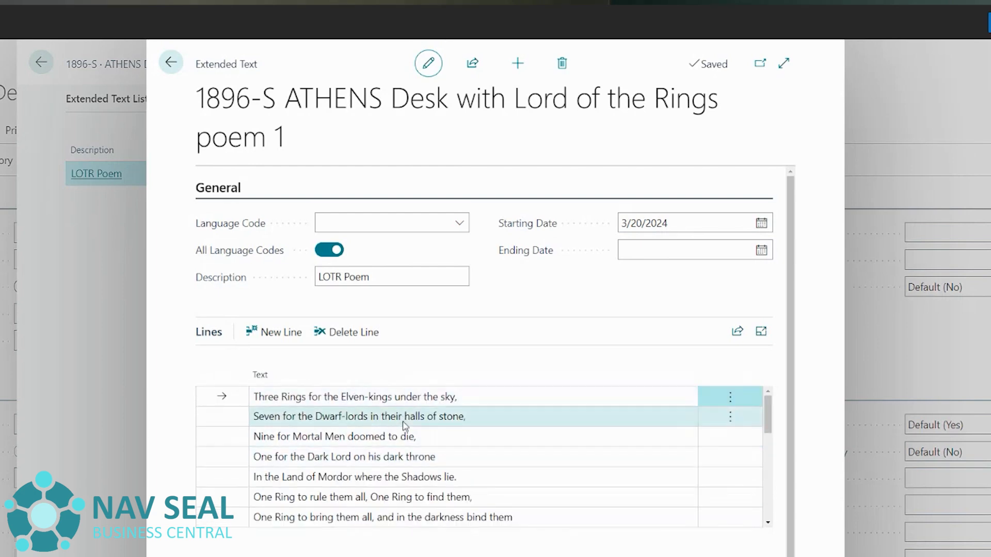
pyautogui.scroll(-1, 433, 440)
pyautogui.scroll(-1, 433, 440)
pyautogui.scroll(2, 491, 427)
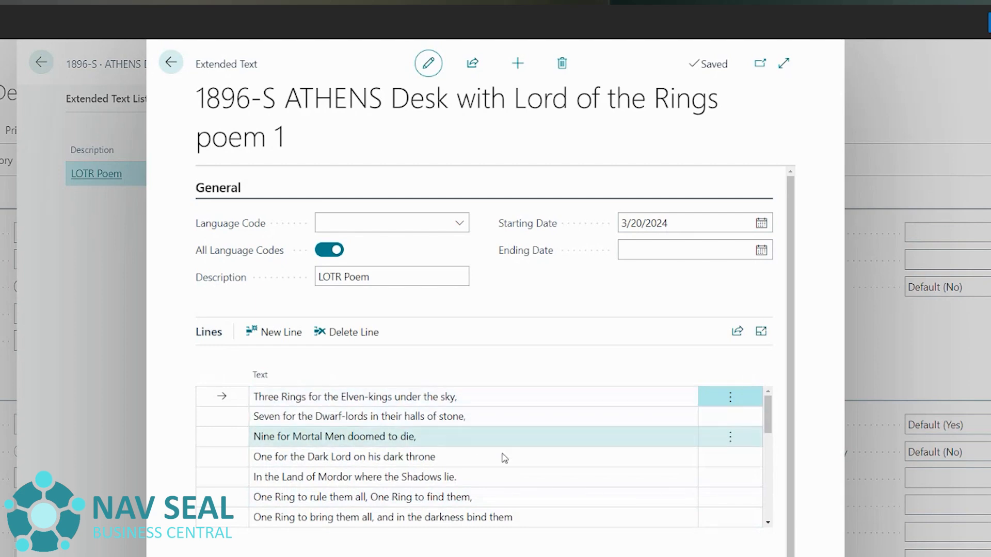
pyautogui.scroll(-1, 450, 518)
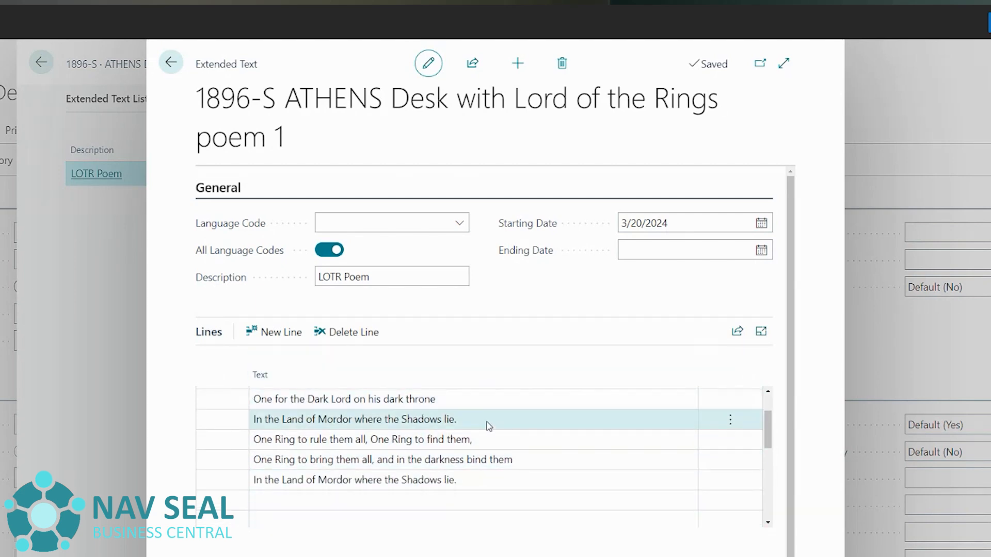
pyautogui.scroll(1, 488, 431)
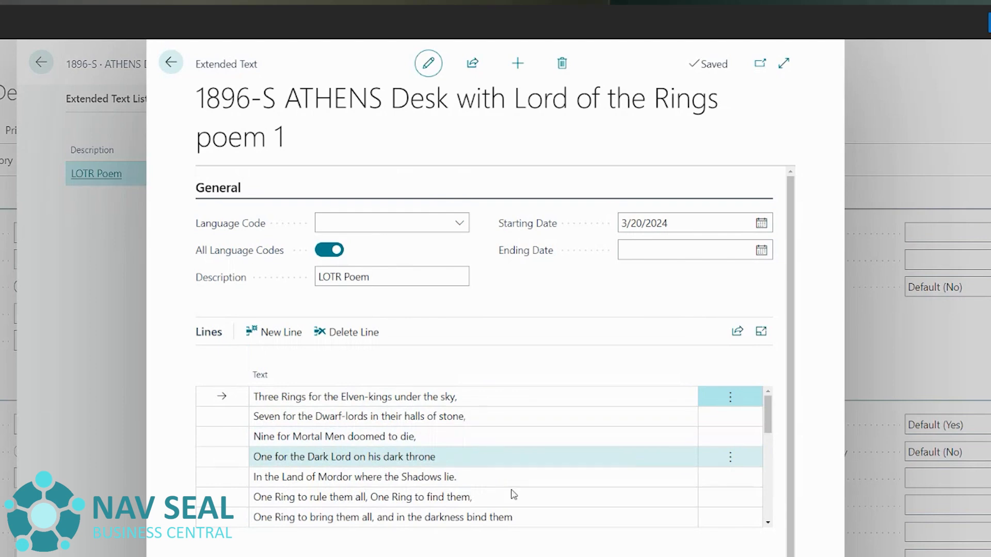
pyautogui.scroll(-4, 494, 361)
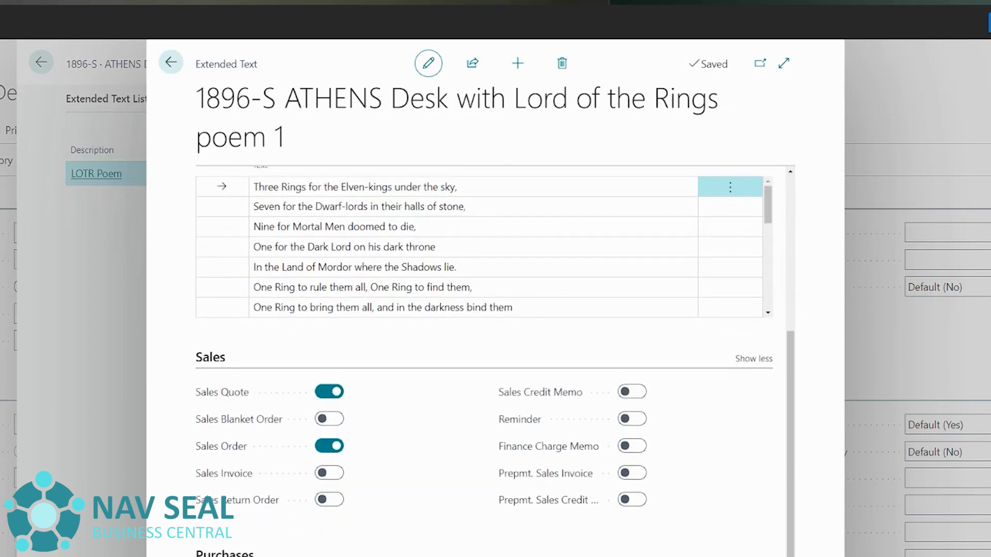
pyautogui.scroll(-4, 230, 462)
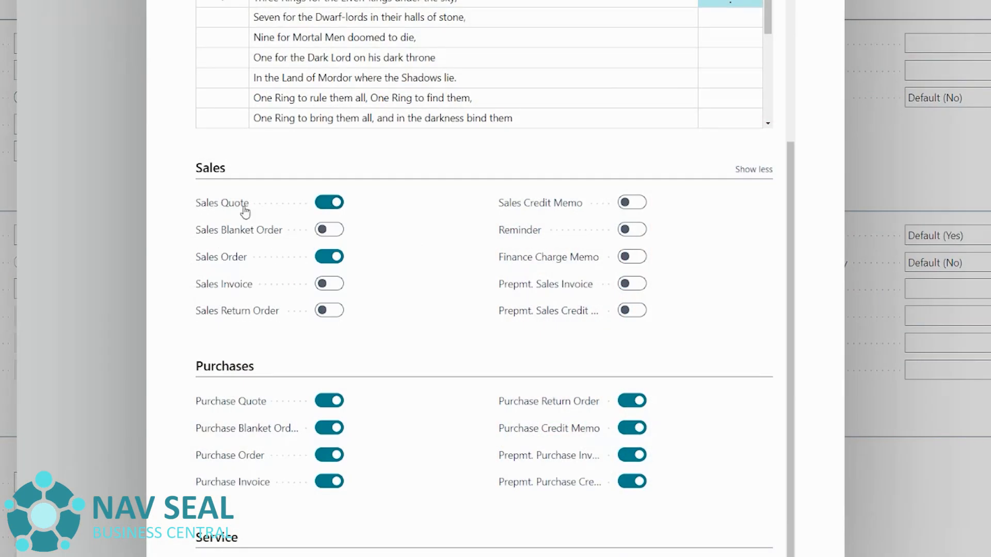
pyautogui.moveTo(233, 210)
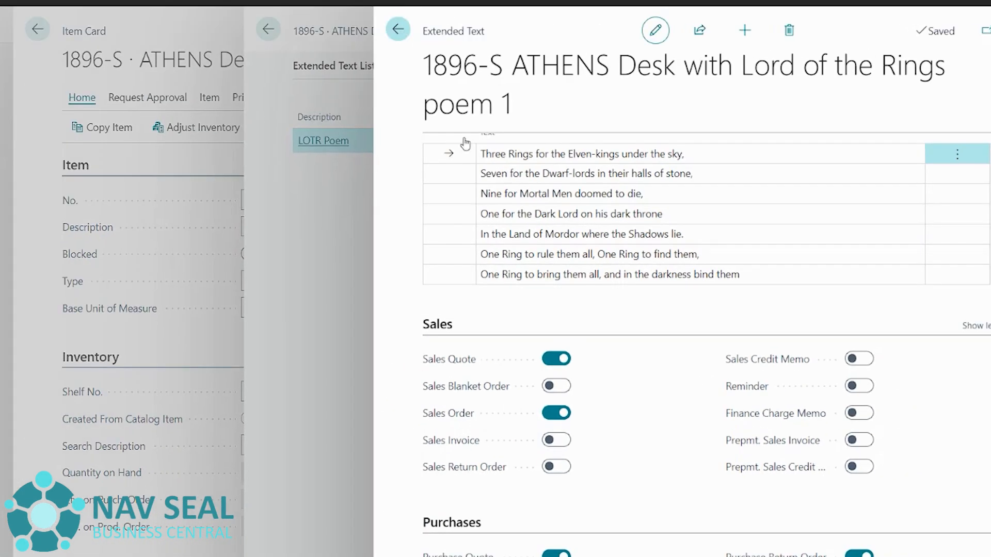
# - Close the extended text and the item card to return to the items list
pyautogui.click(311, 65)
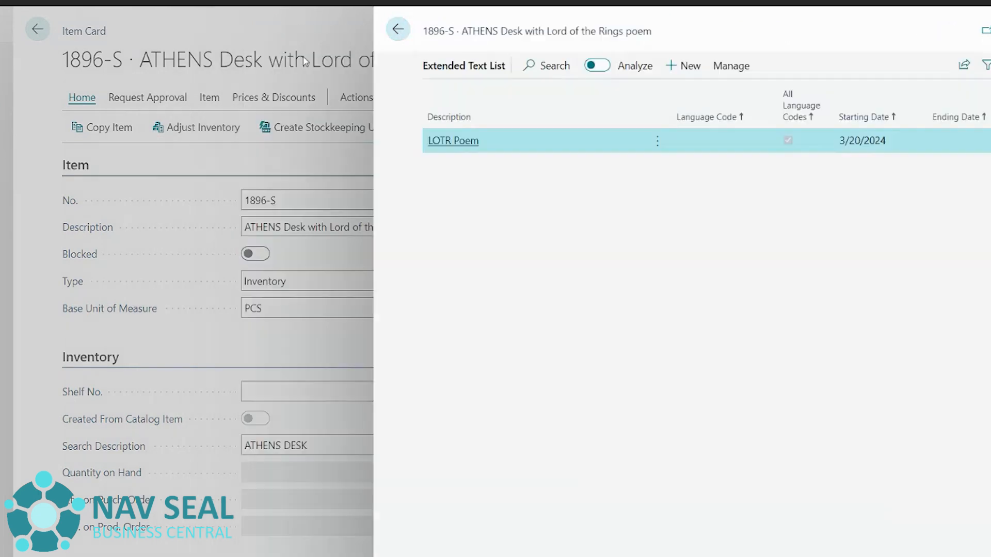
pyautogui.click(46, 36)
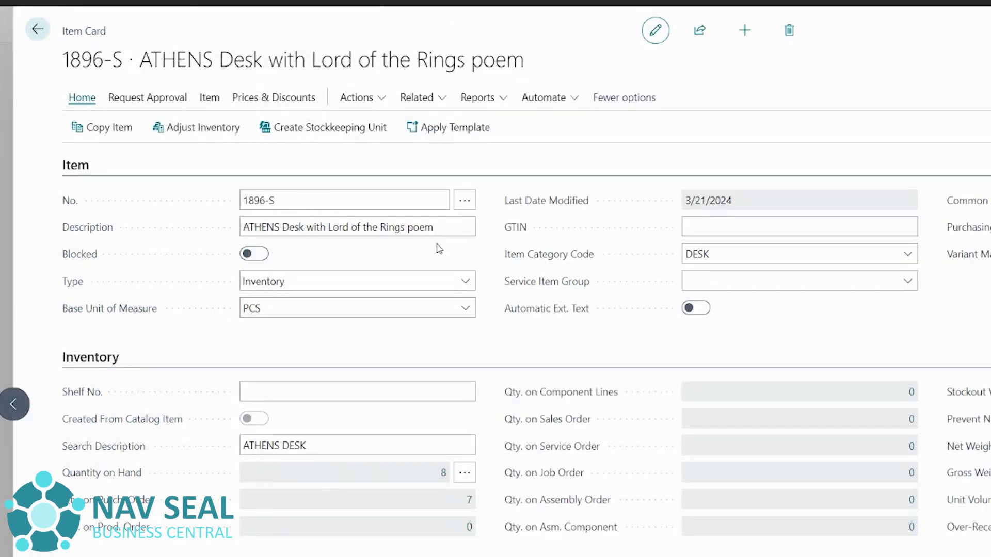
pyautogui.press('Escape')
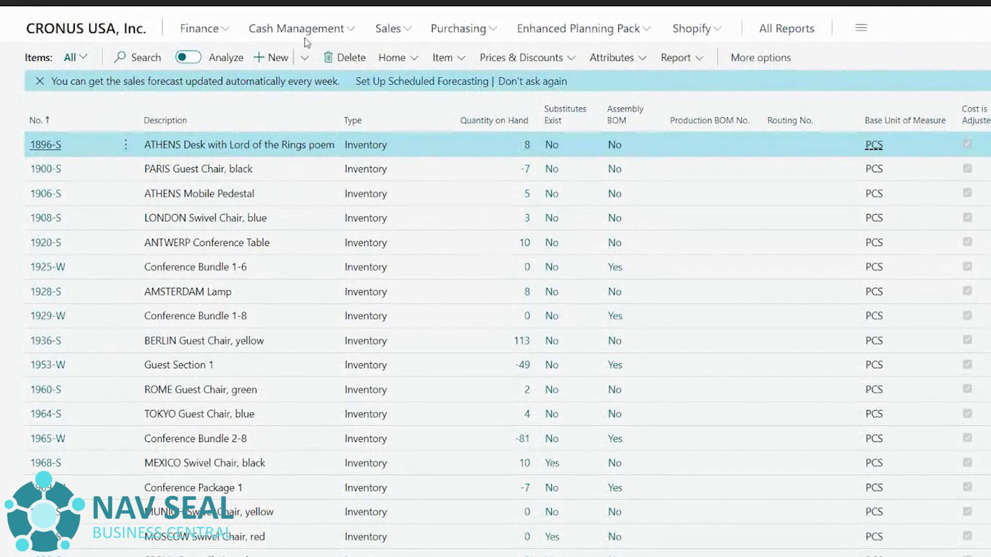
# - Open the Relecloud sales order from the Sales Orders list
pyautogui.click(407, 32)
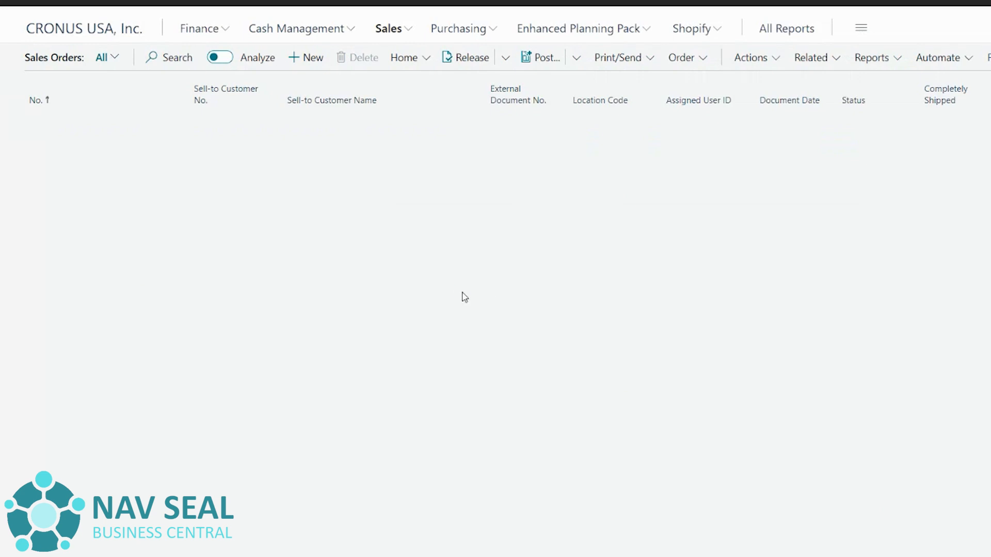
pyautogui.click(45, 396)
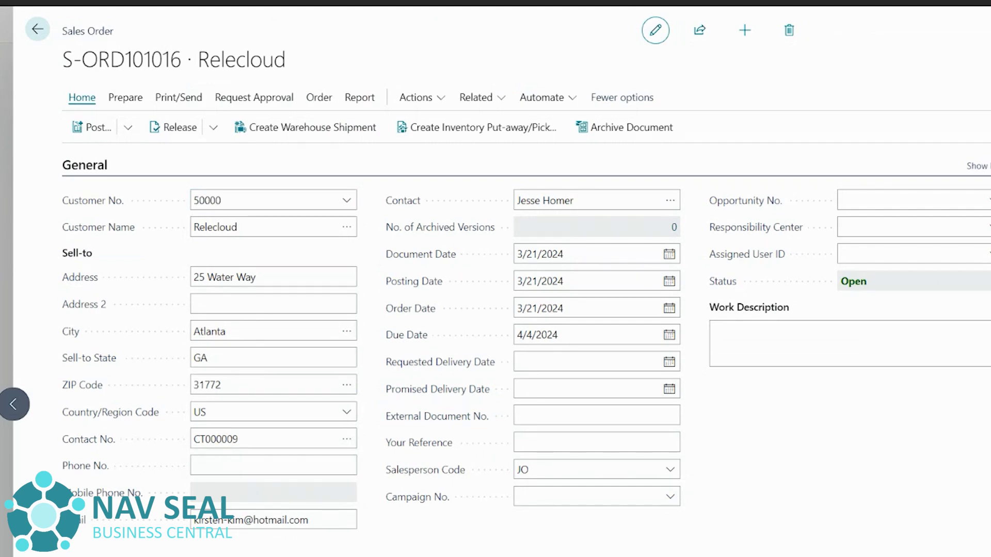
# - Add a sales line for item 1896-S with quantity 1
pyautogui.click(256, 415)
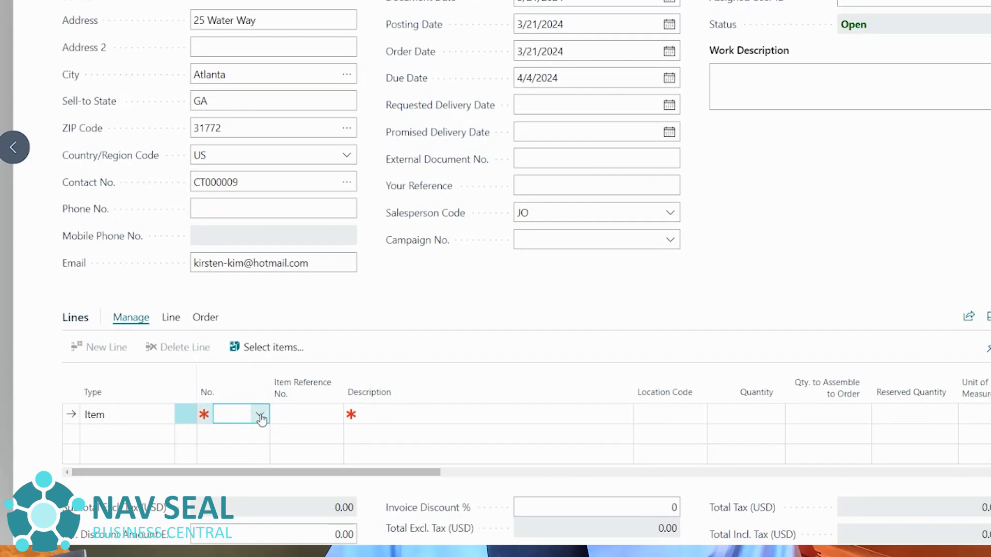
pyautogui.click(260, 416)
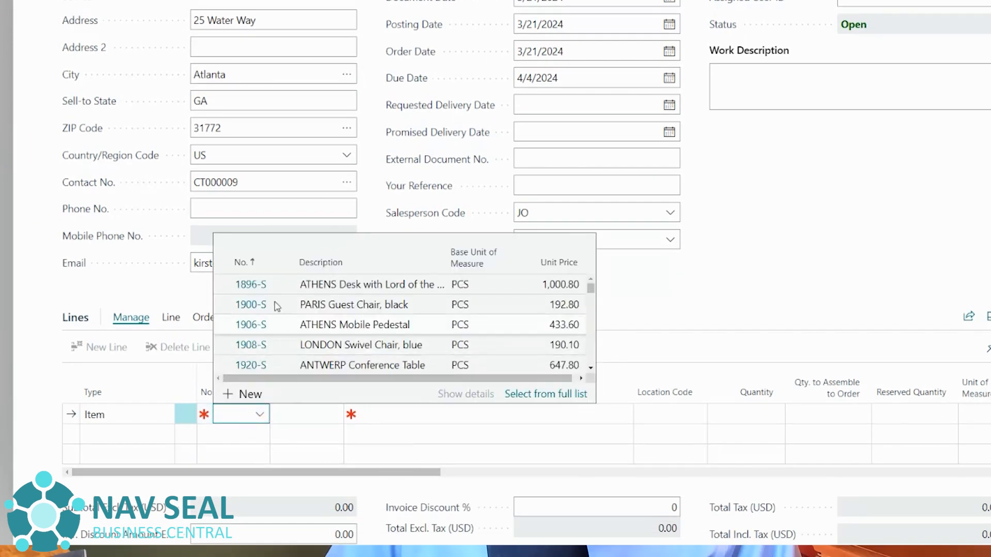
pyautogui.press('Down')
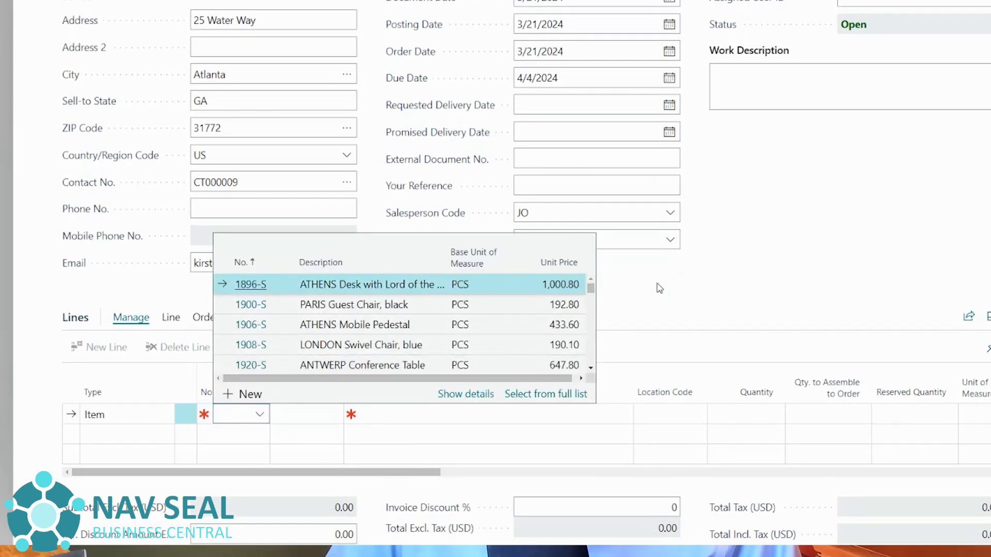
pyautogui.press('Return')
pyautogui.click(728, 416)
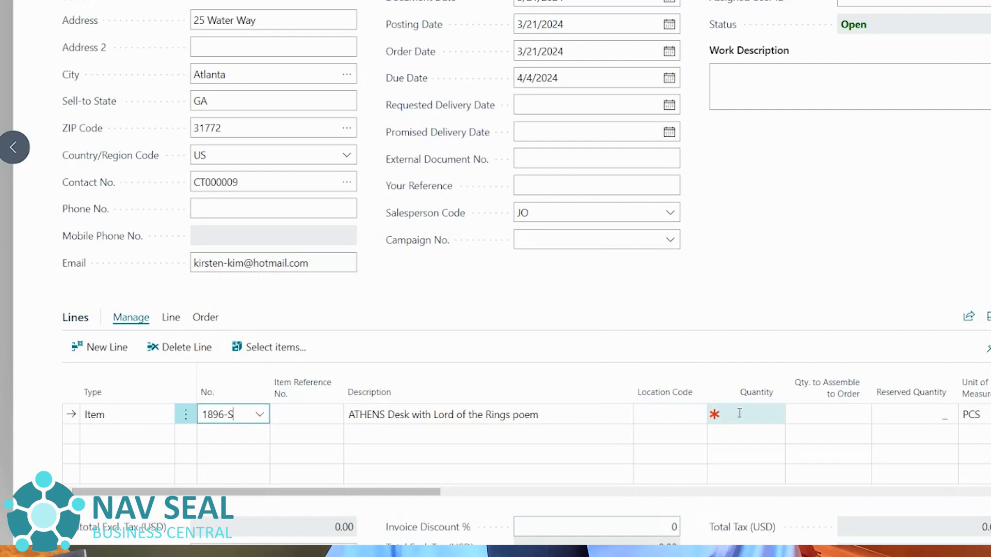
pyautogui.write('1')
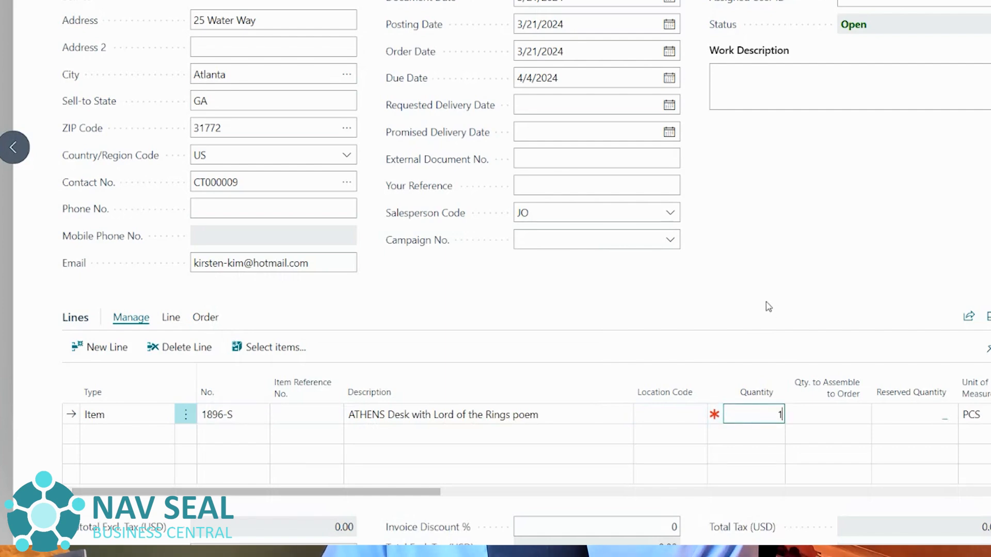
pyautogui.click(752, 311)
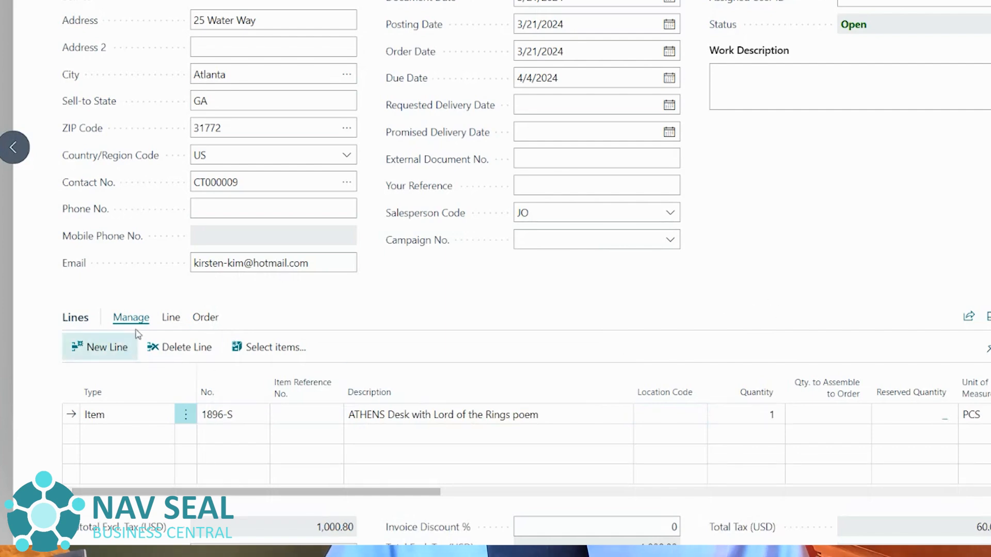
# - Insert the item's extended text poem lines below the 1896-S sales line
pyautogui.click(171, 317)
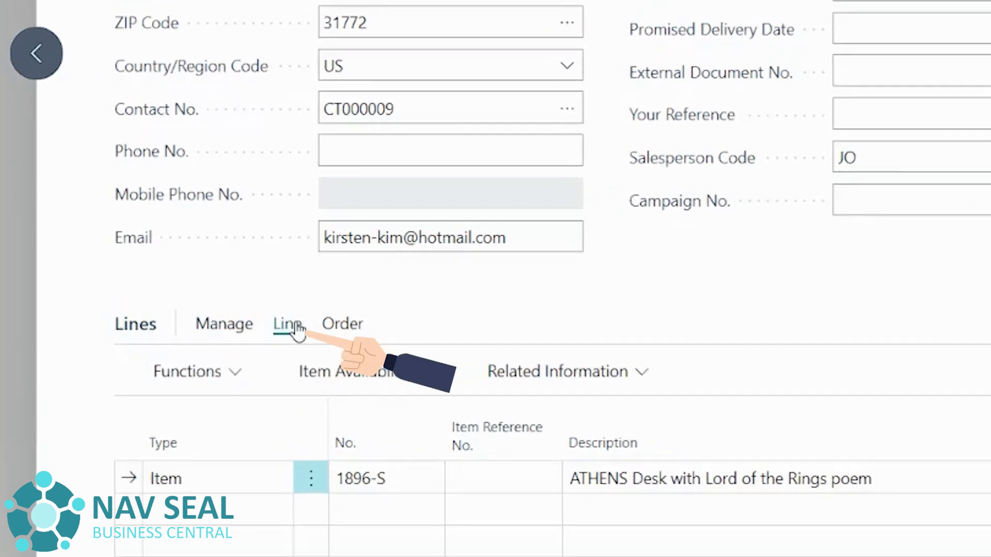
pyautogui.click(219, 376)
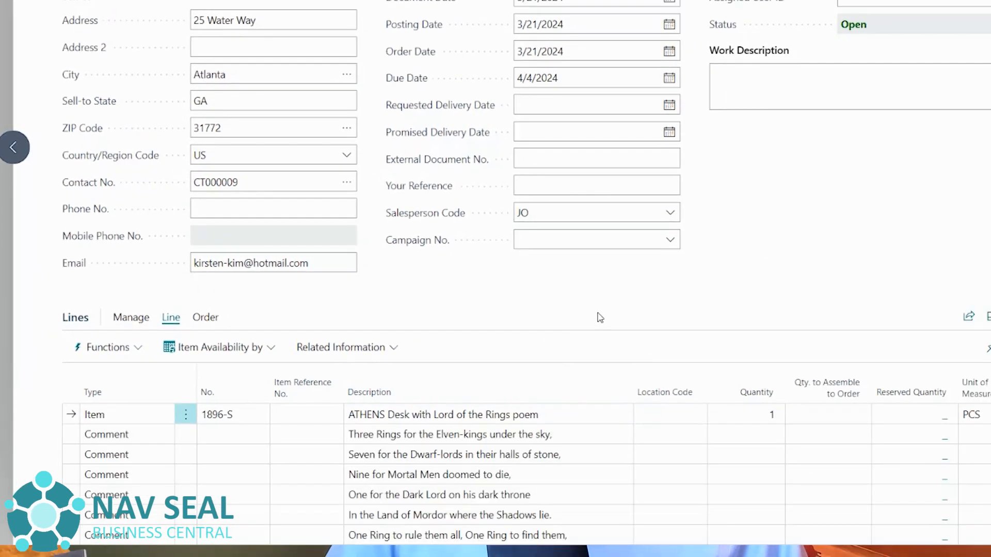
pyautogui.scroll(-3, 599, 318)
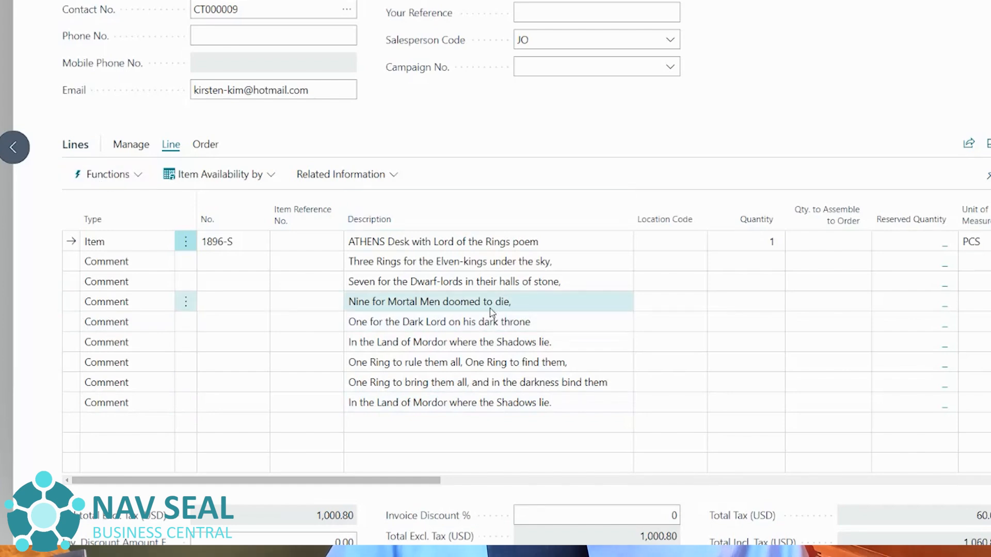
pyautogui.scroll(3, 553, 256)
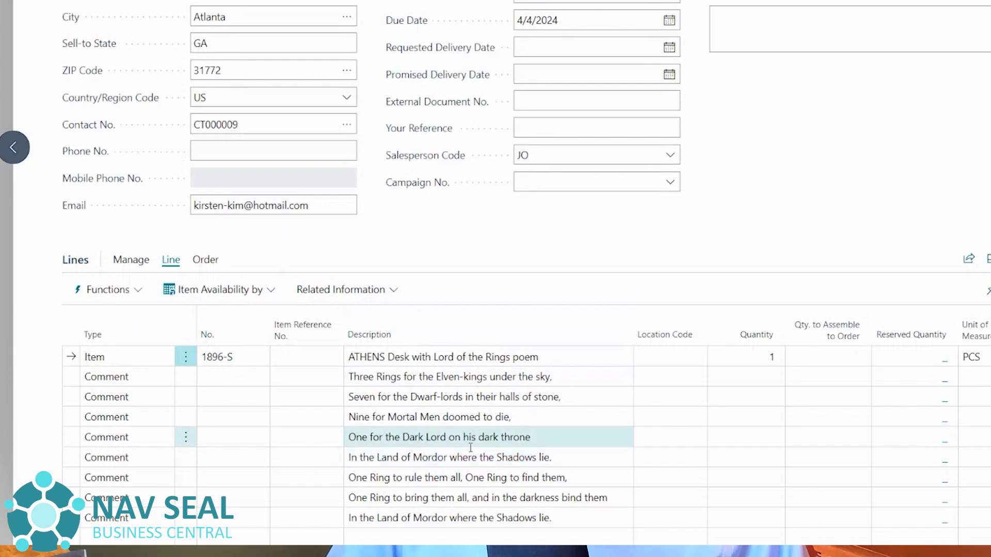
pyautogui.scroll(4, 547, 379)
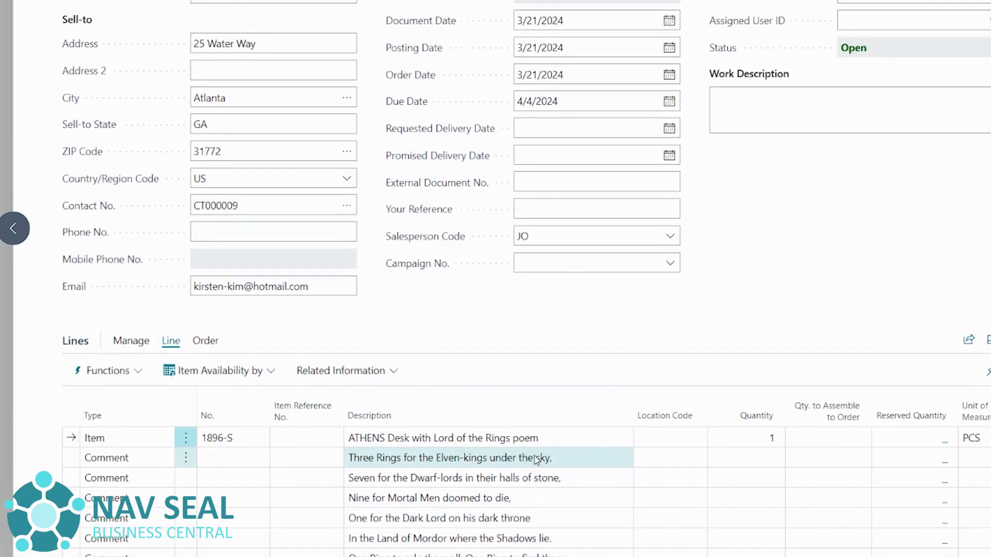
pyautogui.scroll(2, 528, 524)
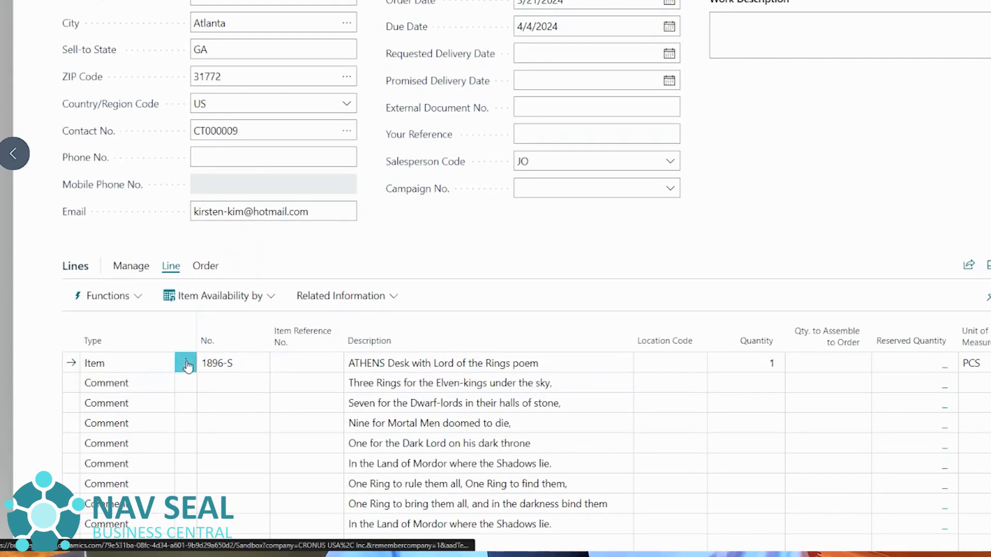
# - Delete the 1896-S sales line together with its attached poem lines
pyautogui.click(186, 363)
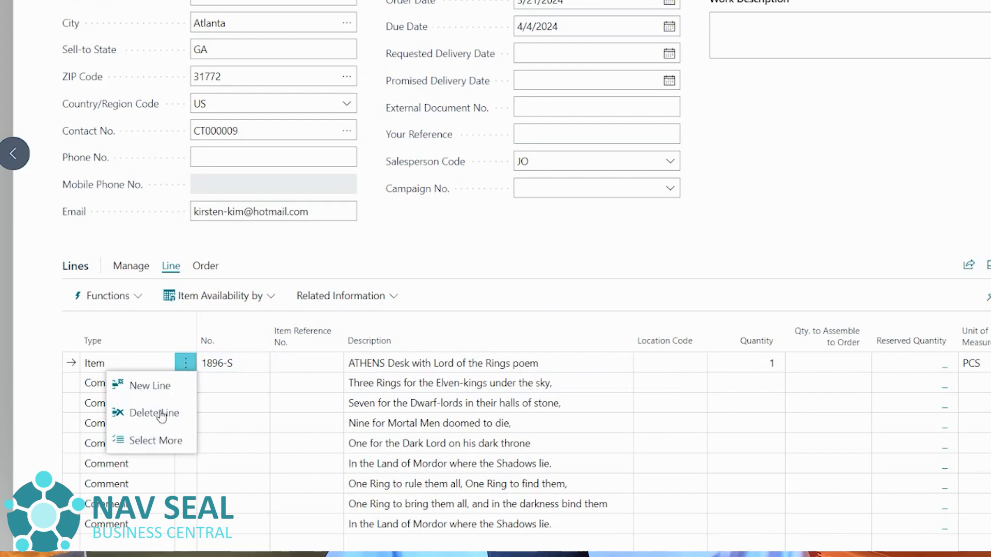
pyautogui.click(486, 399)
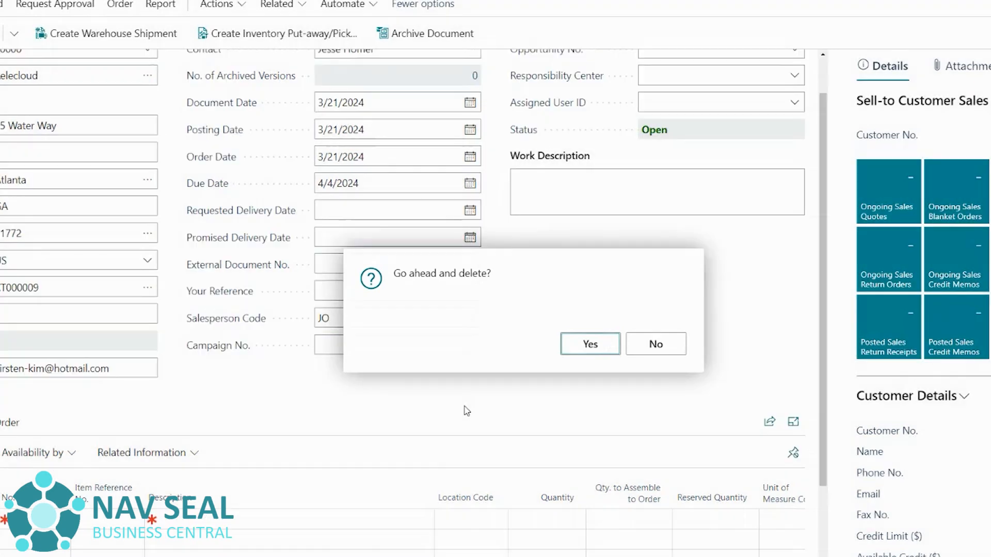
pyautogui.press('Return')
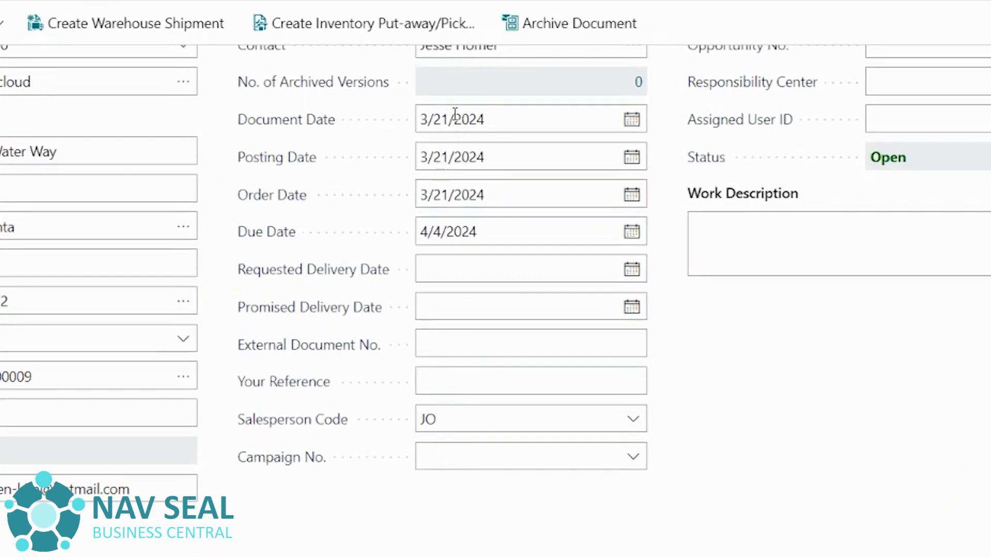
# - Set the order's document, posting and order dates to 3/19/2024
pyautogui.click(469, 102)
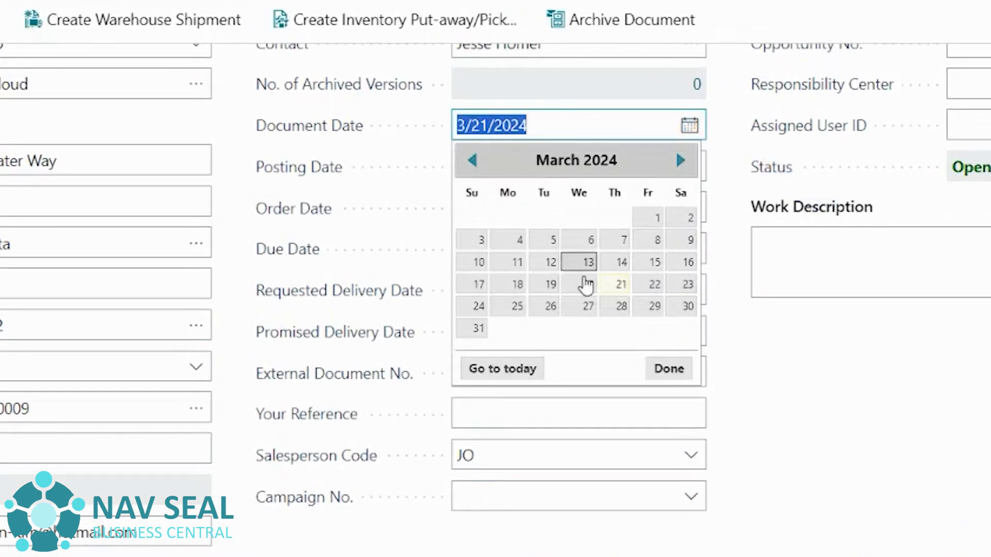
pyautogui.click(550, 285)
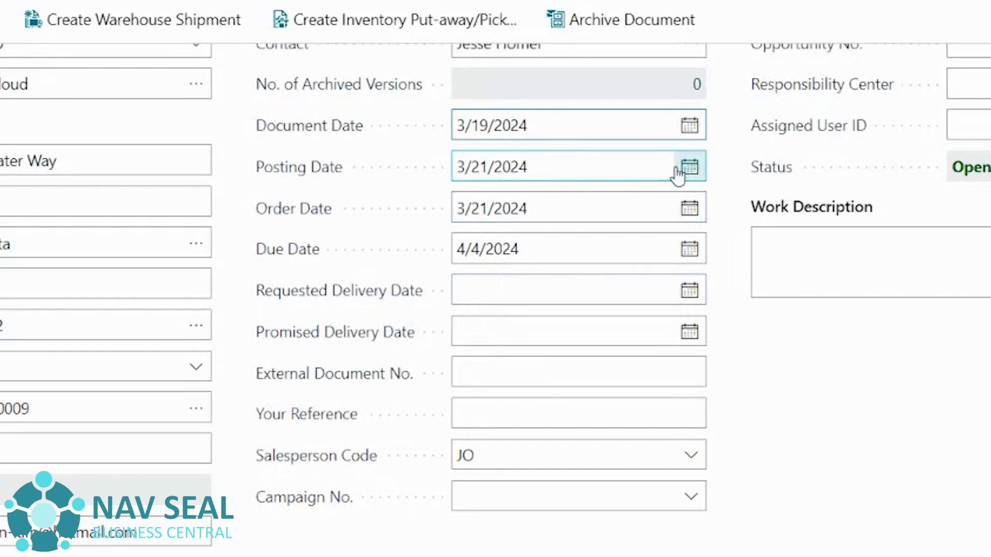
pyautogui.click(689, 166)
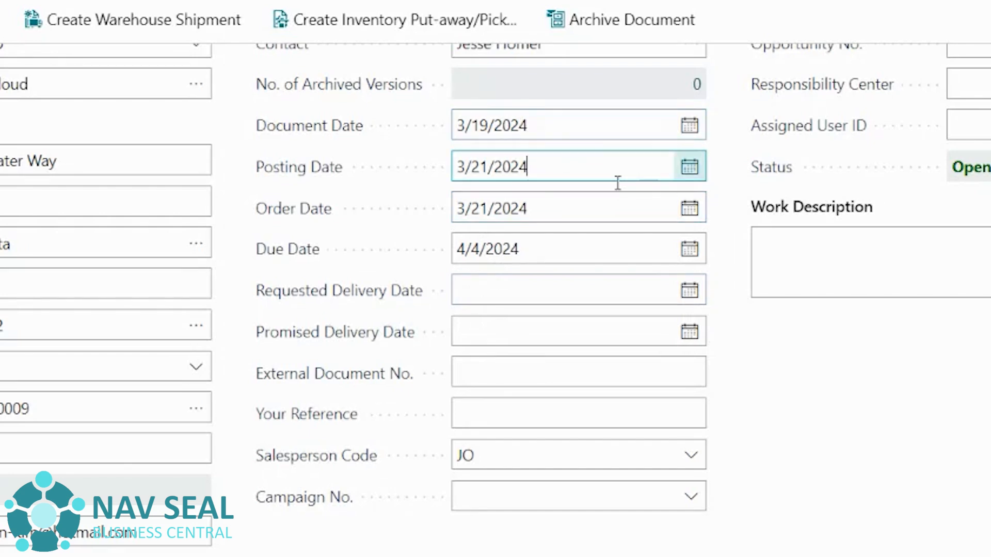
pyautogui.click(550, 325)
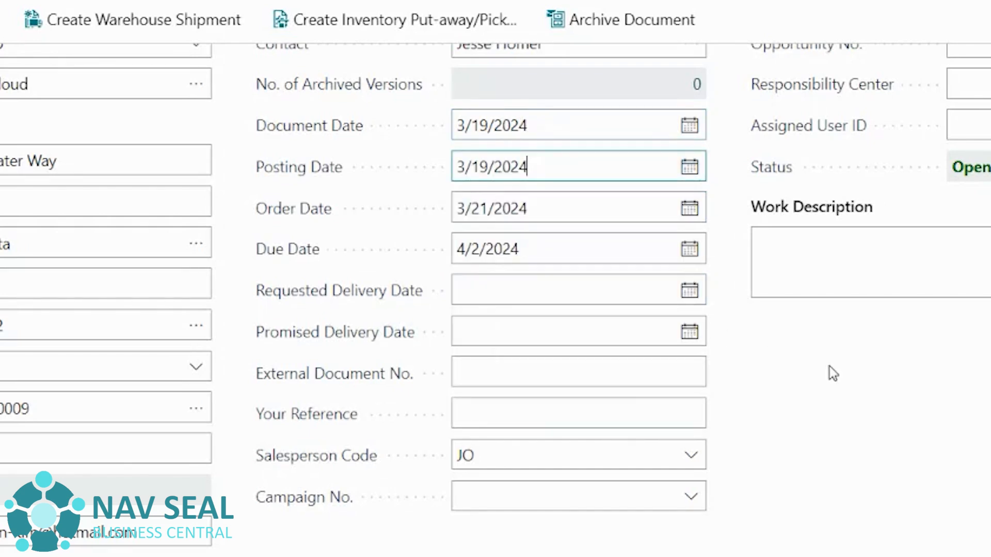
pyautogui.click(689, 209)
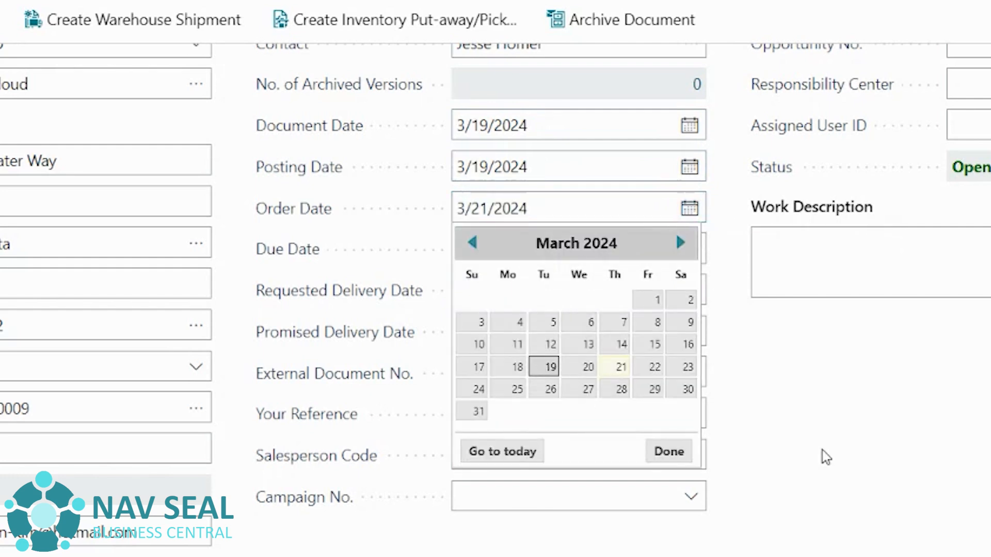
pyautogui.press('Return')
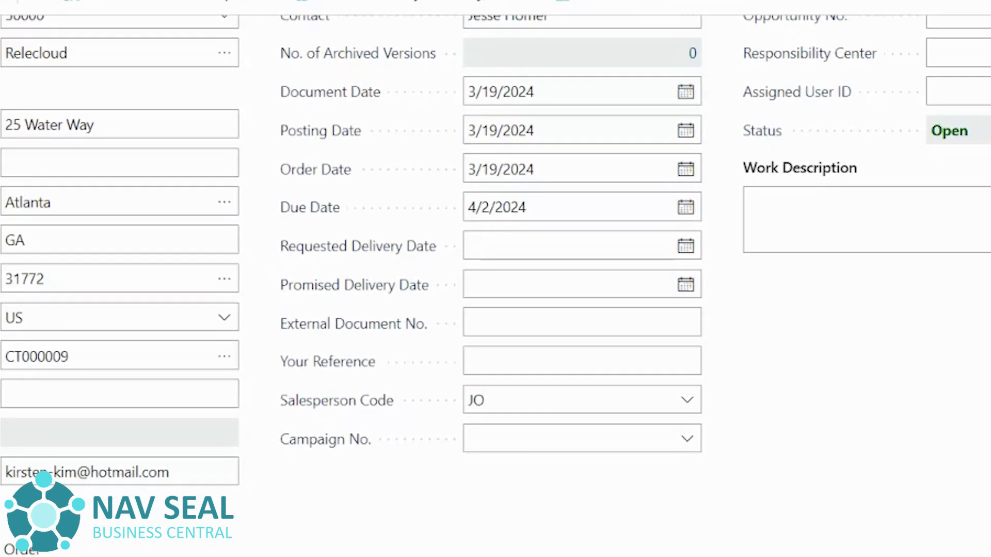
# - Add a new sales line for item 1896-S with quantity 1
pyautogui.click(220, 440)
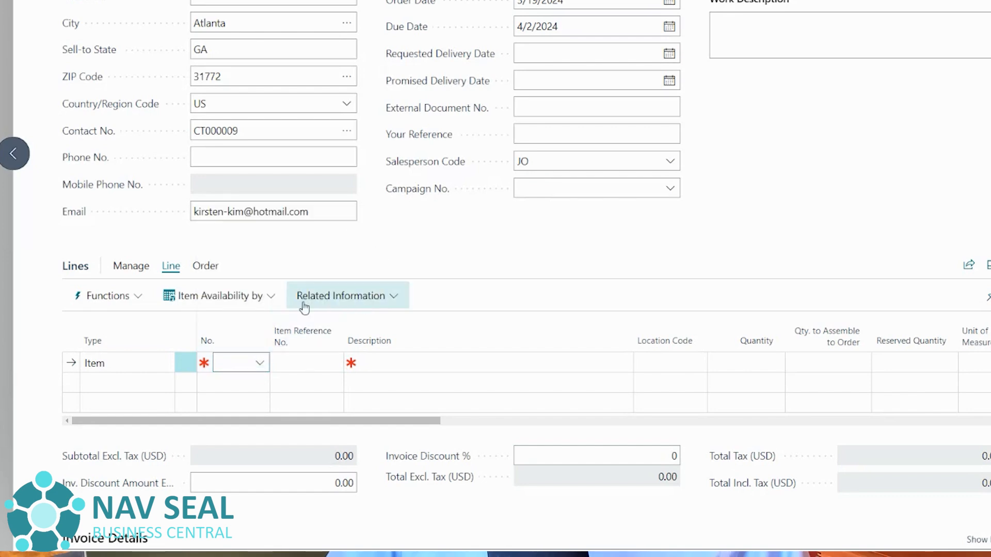
pyautogui.click(260, 364)
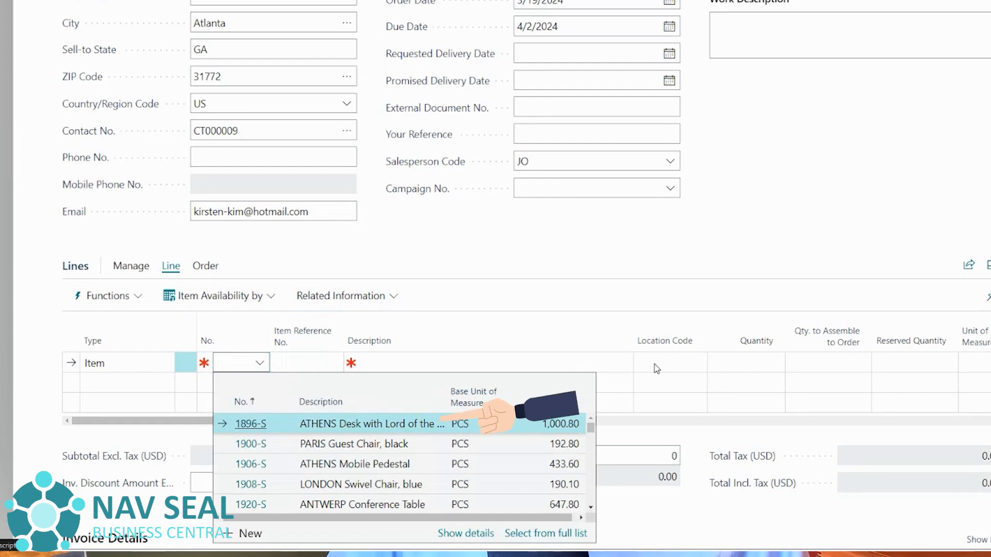
pyautogui.press('Return')
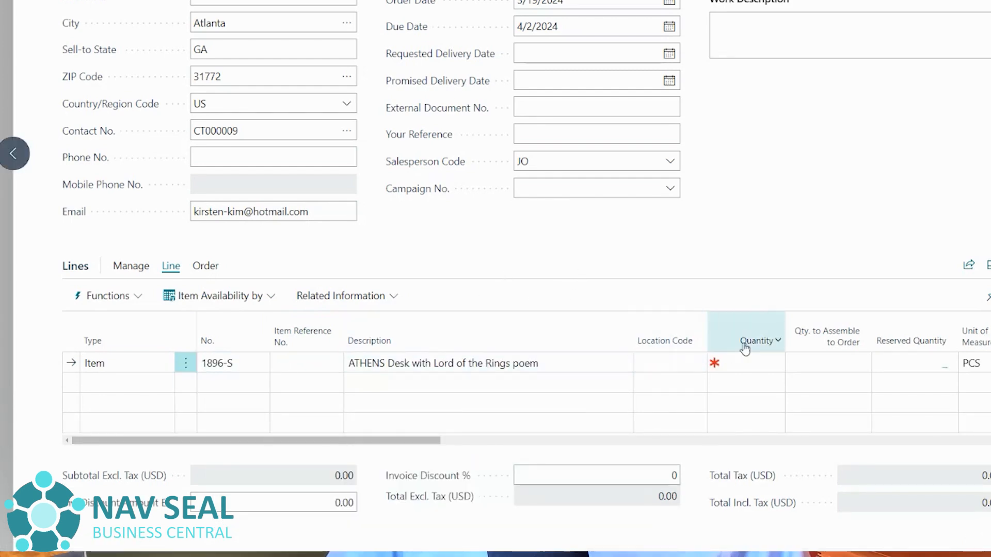
pyautogui.click(756, 361)
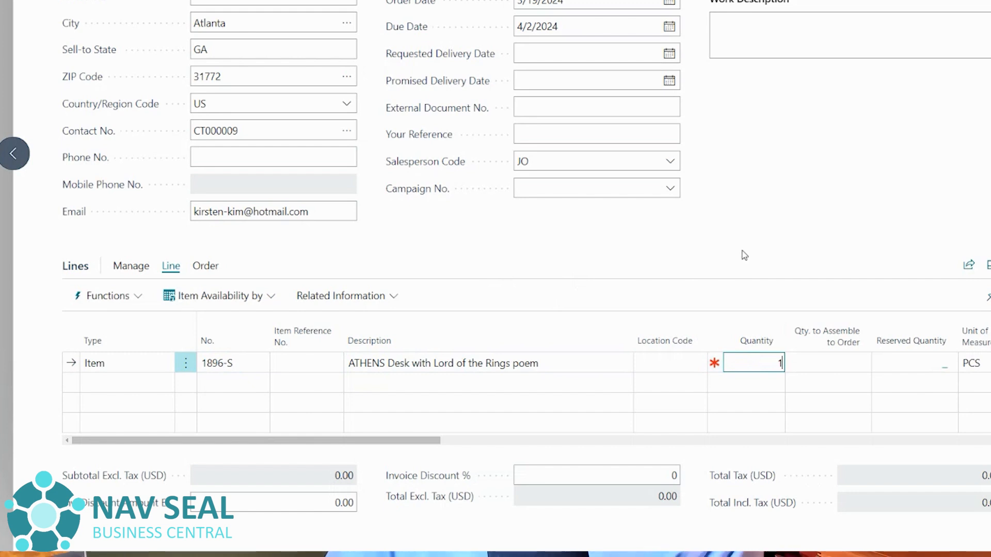
pyautogui.click(686, 271)
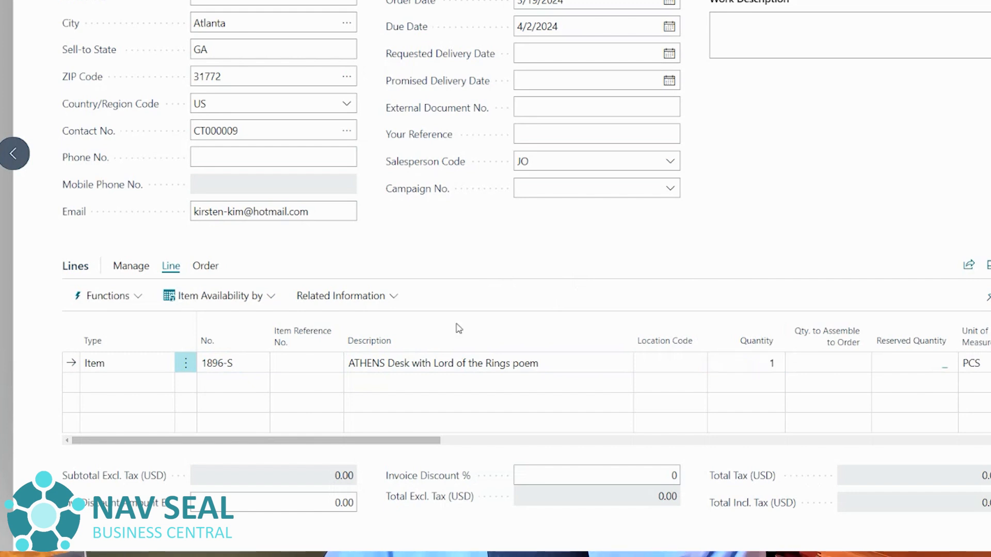
# - Try to insert the extended text for the new 1896-S sales line
pyautogui.click(131, 301)
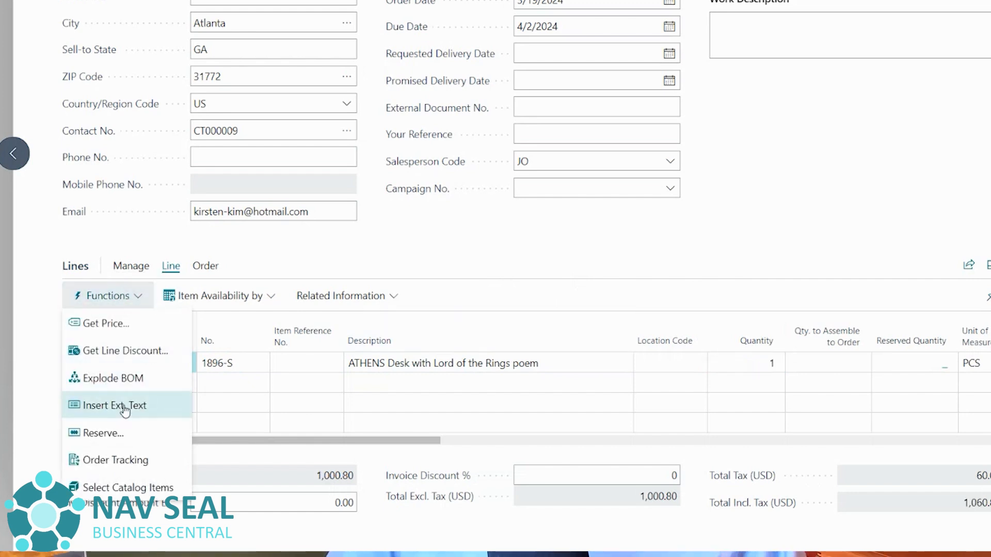
pyautogui.click(482, 281)
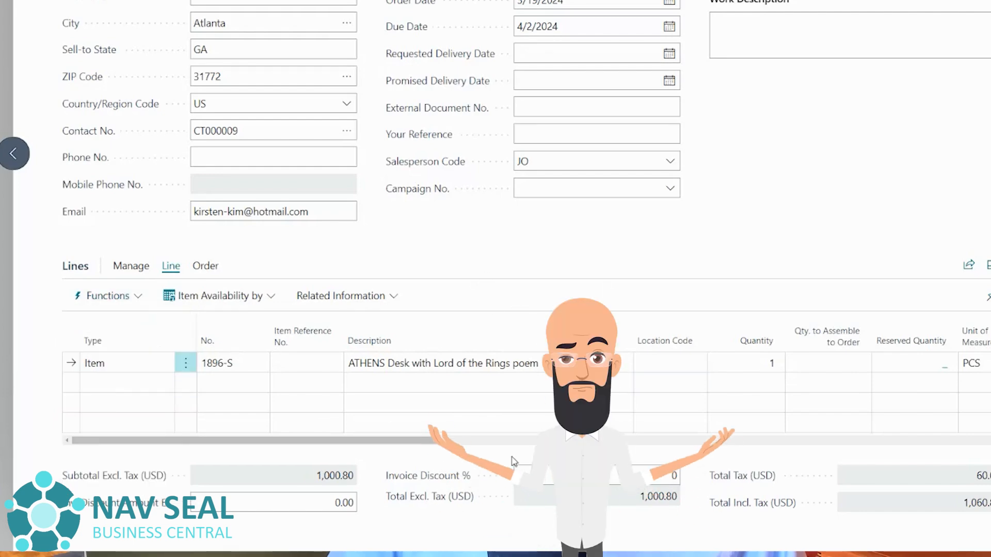
pyautogui.click(327, 394)
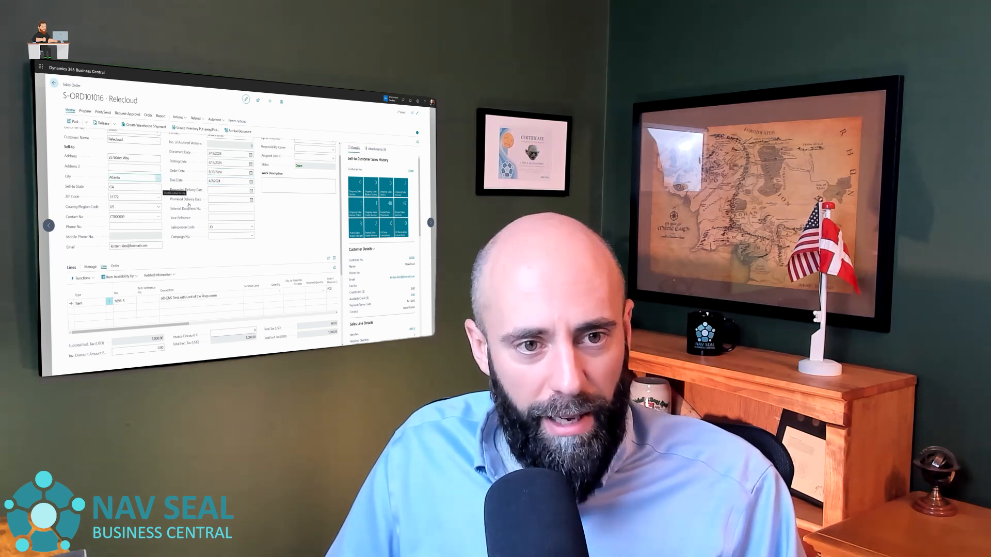
# - Leave the sales order and open the Relecloud sales invoice S-INV102228 from the Sales Invoices list
pyautogui.press('Escape')
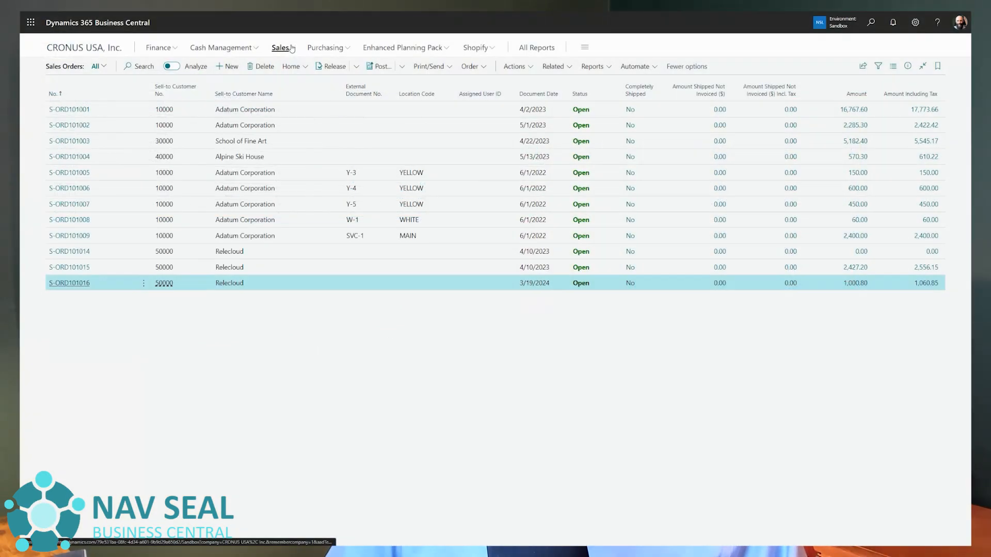
pyautogui.click(289, 48)
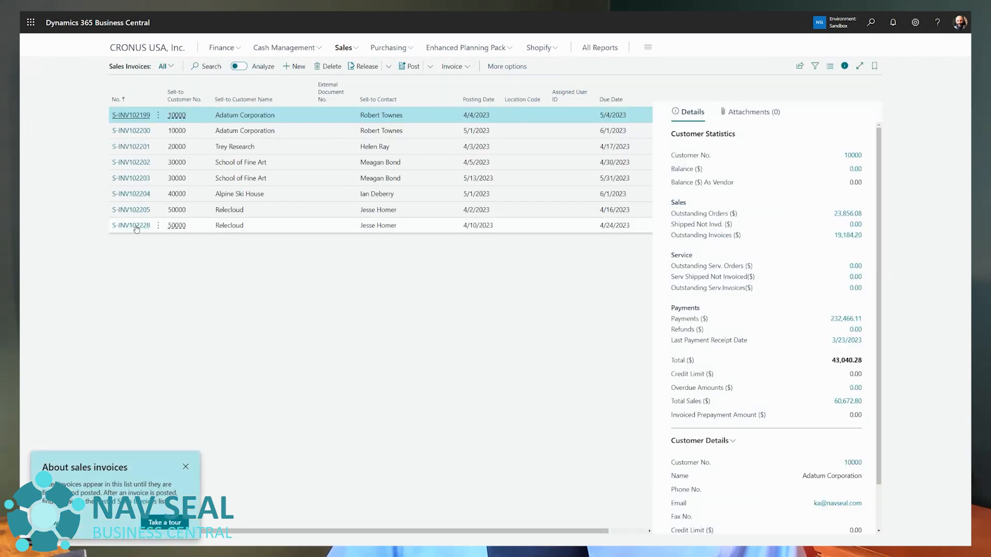
pyautogui.click(137, 229)
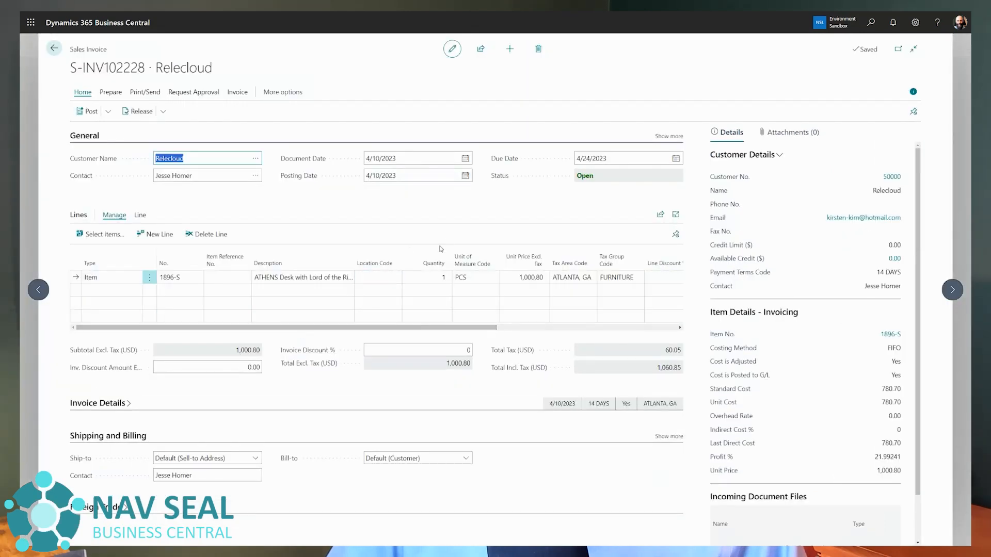
# - Set the invoice's document and posting dates to 3/21/2024
pyautogui.click(465, 159)
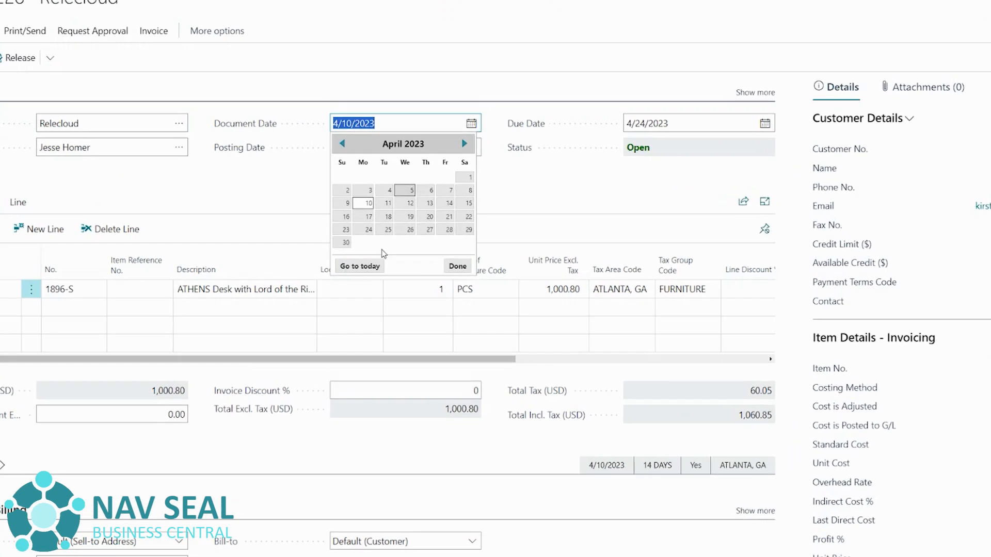
pyautogui.click(385, 261)
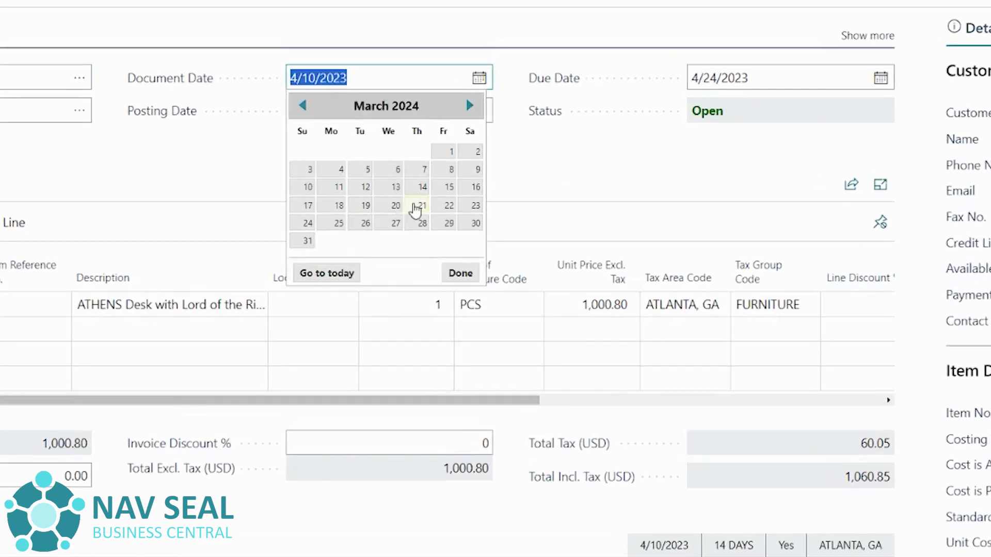
pyautogui.click(414, 206)
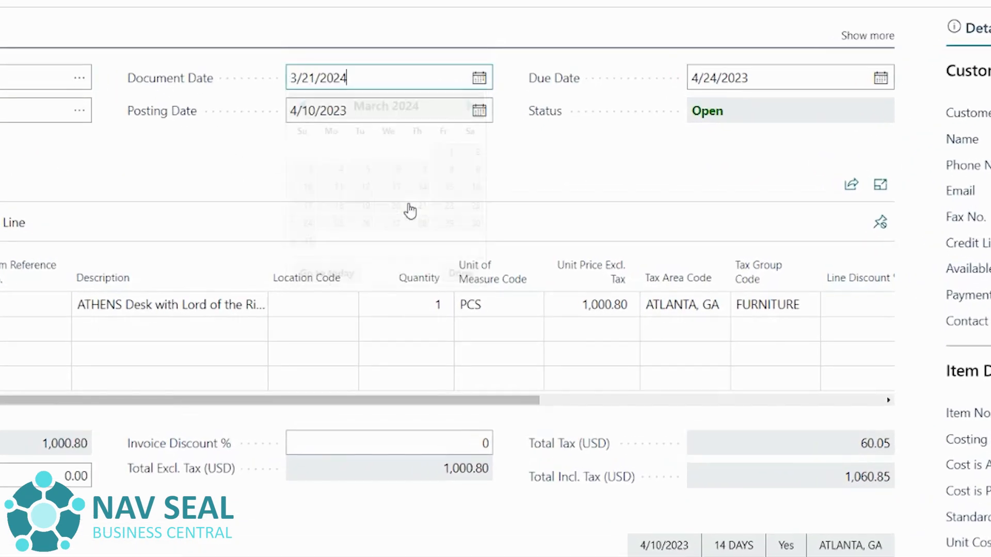
pyautogui.click(478, 110)
pyautogui.click(326, 306)
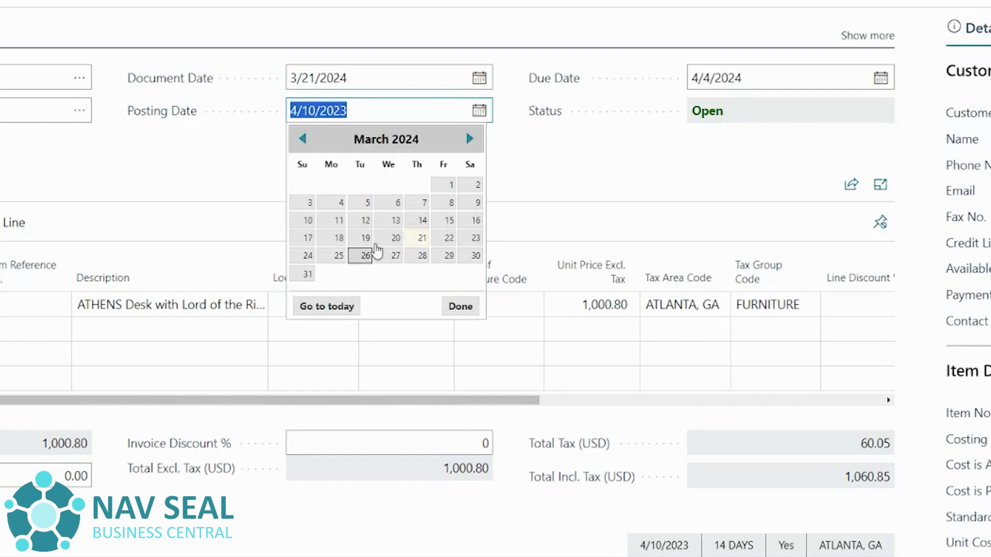
pyautogui.click(421, 237)
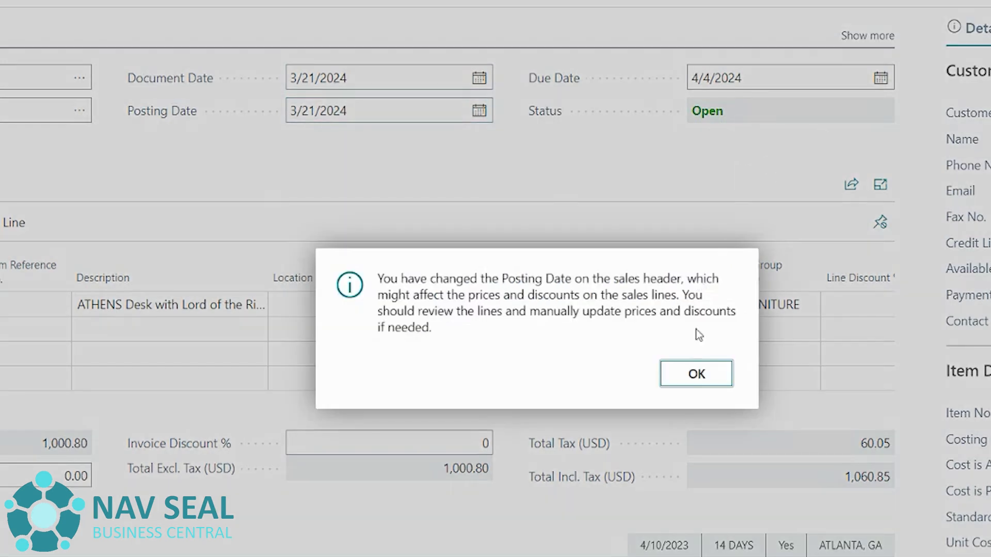
# - Try twice to insert the extended text for the invoice's 1896-S line
pyautogui.click(712, 376)
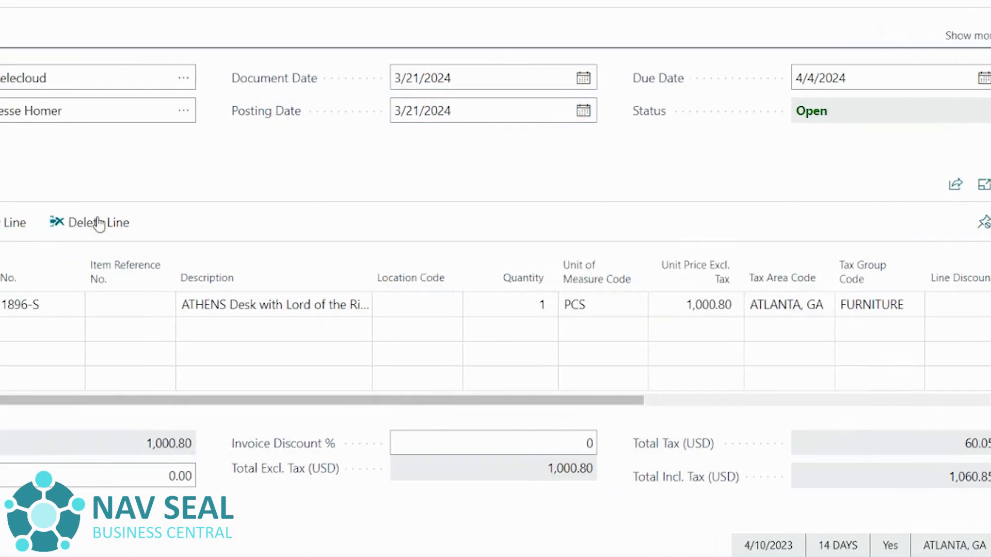
pyautogui.moveTo(126, 402); pyautogui.dragTo(374, 402)
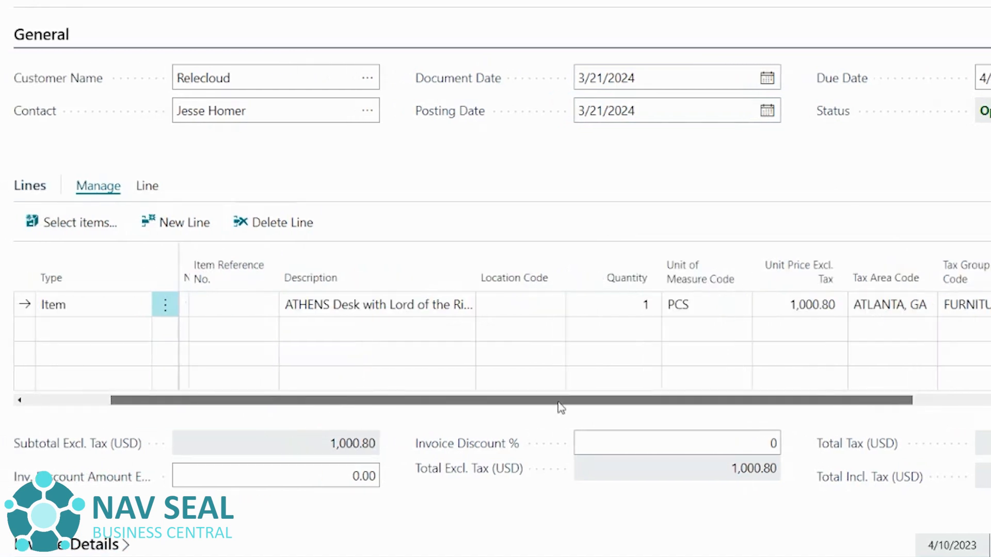
pyautogui.moveTo(561, 407); pyautogui.dragTo(609, 408)
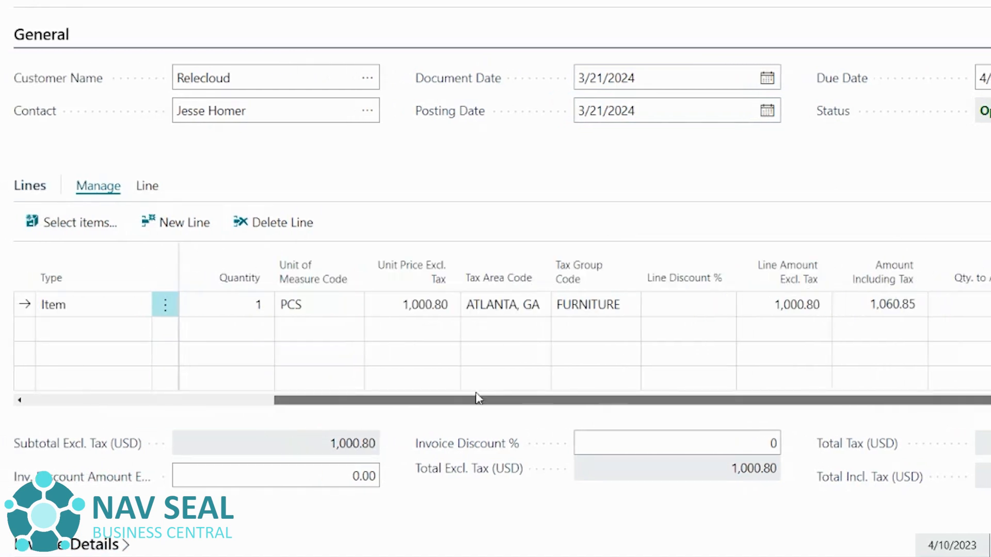
pyautogui.moveTo(479, 398); pyautogui.dragTo(150, 383)
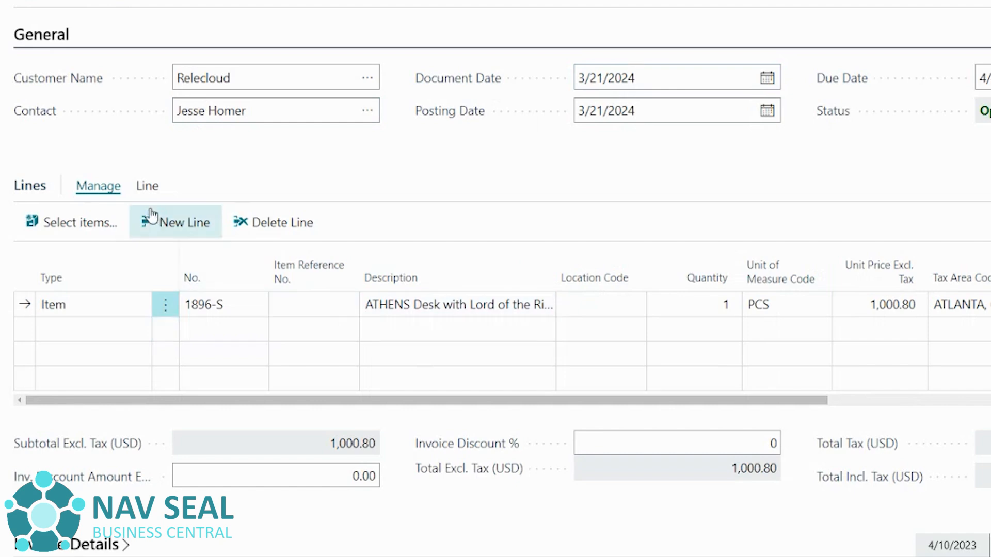
pyautogui.click(147, 186)
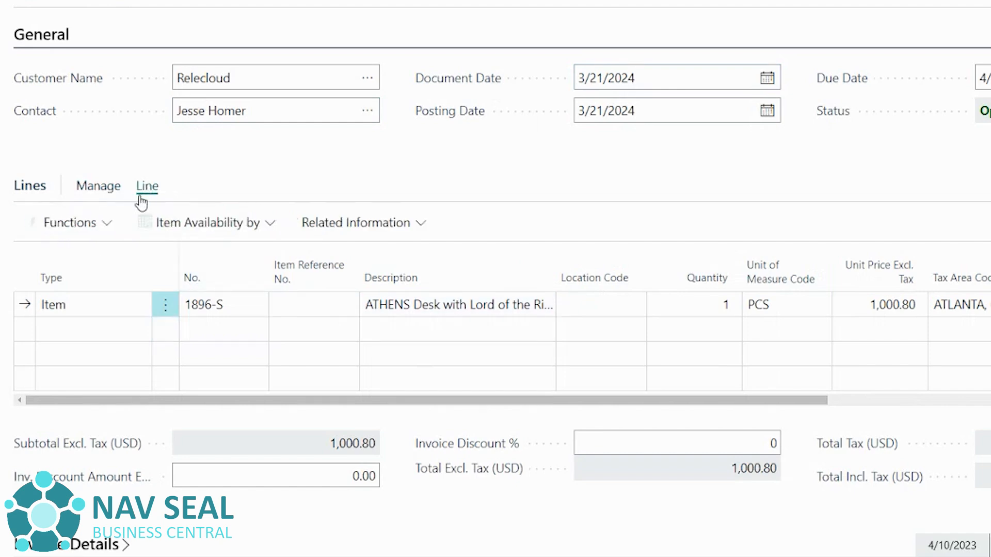
pyautogui.click(103, 226)
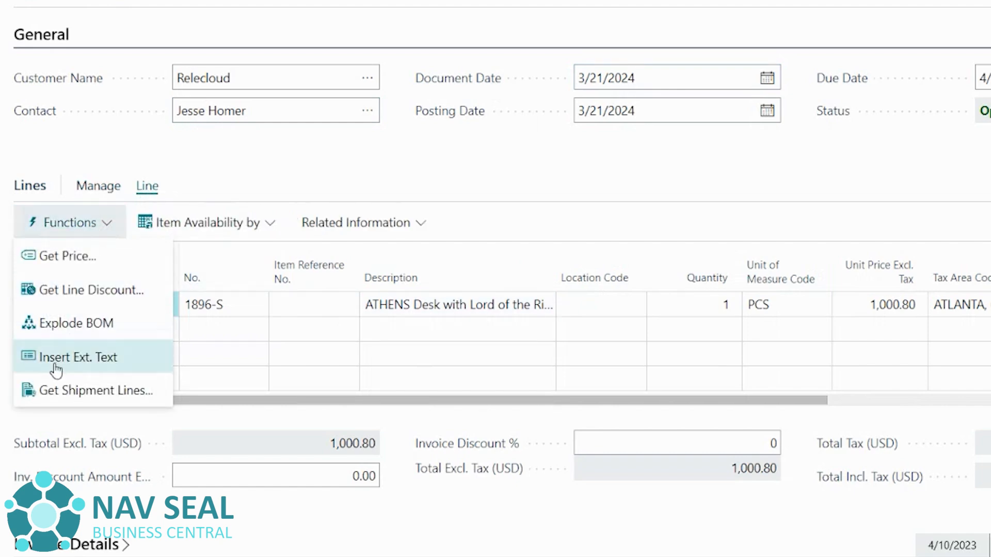
pyautogui.click(69, 362)
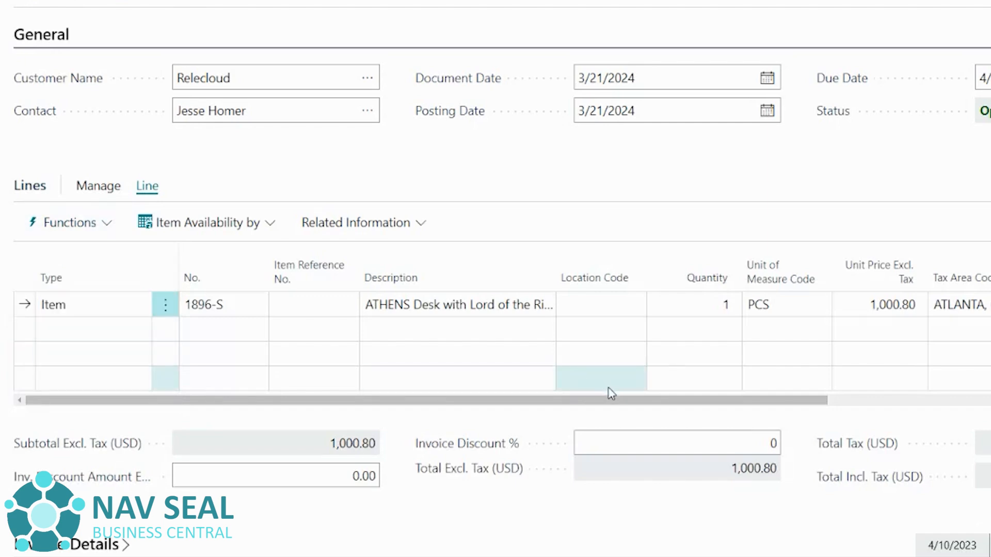
pyautogui.click(84, 226)
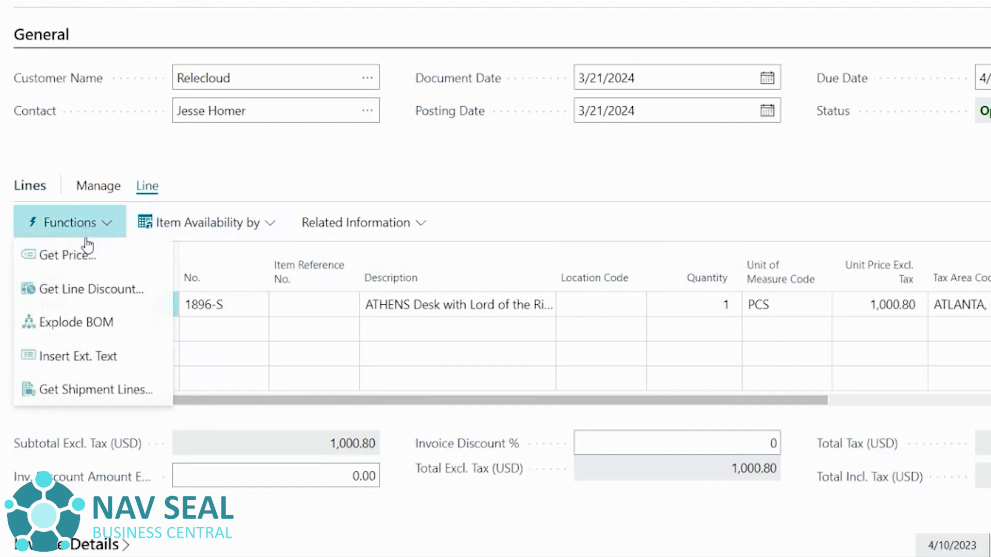
pyautogui.click(88, 356)
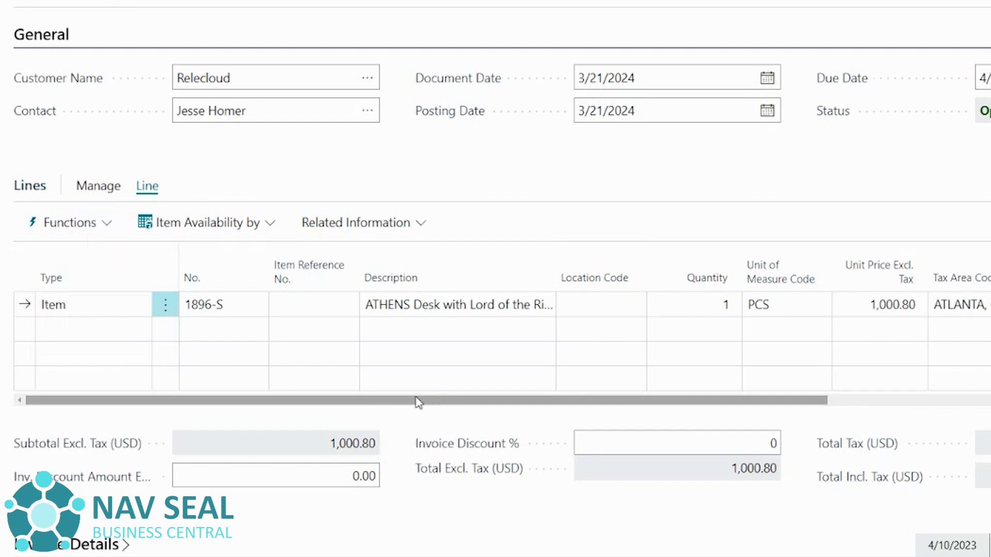